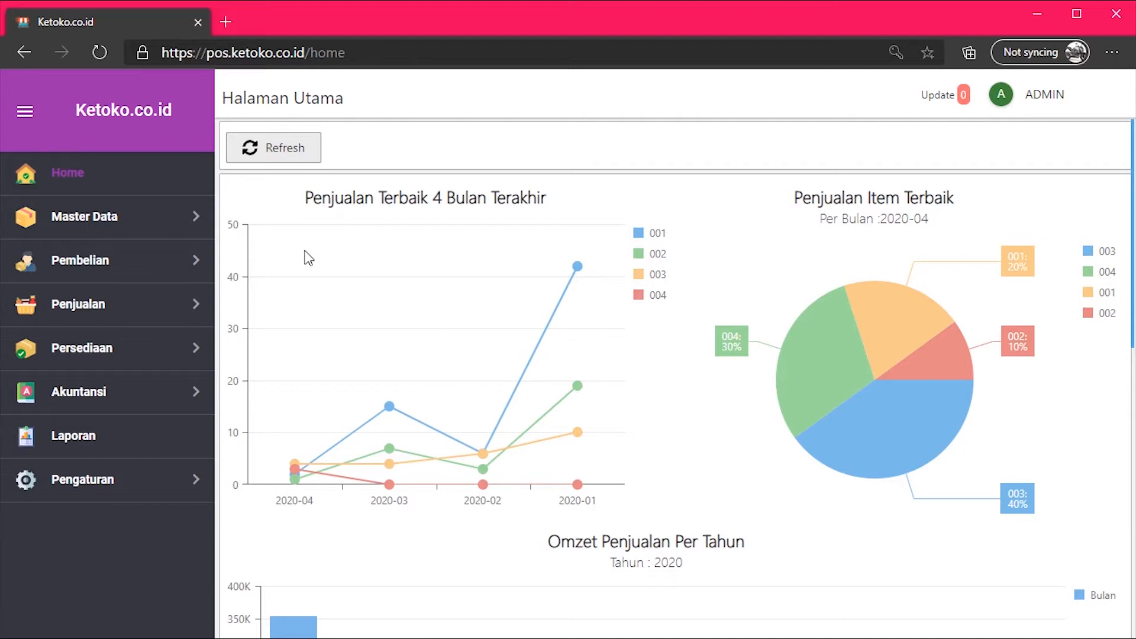
Open the Daftar Pelanggan customer list from the Master Data sidebar section.
left_click(148, 215)
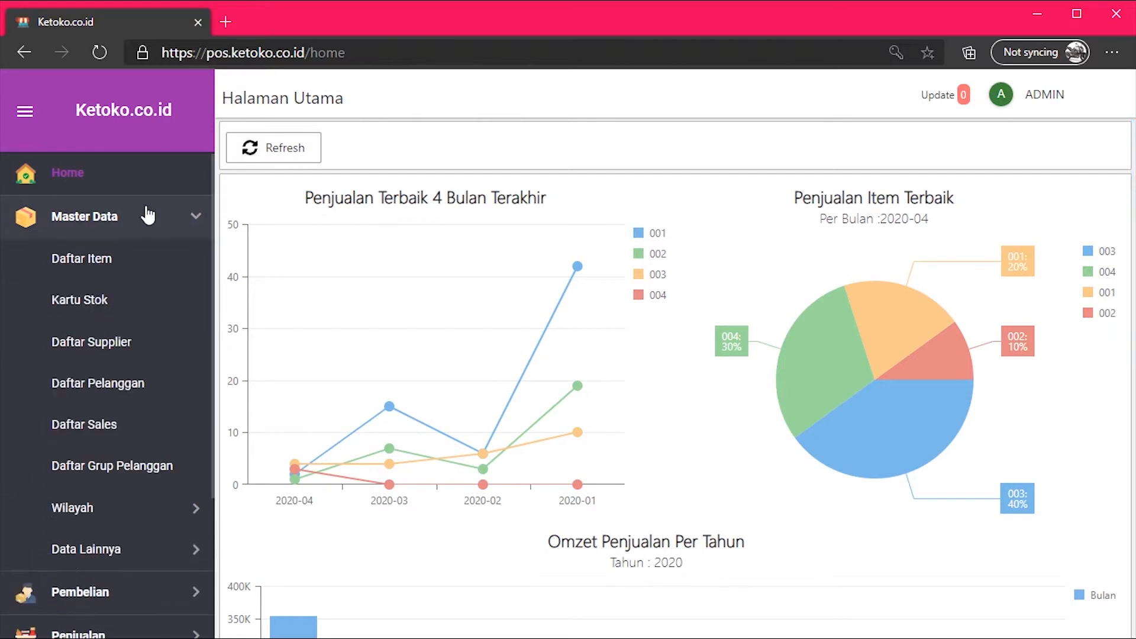
left_click(158, 383)
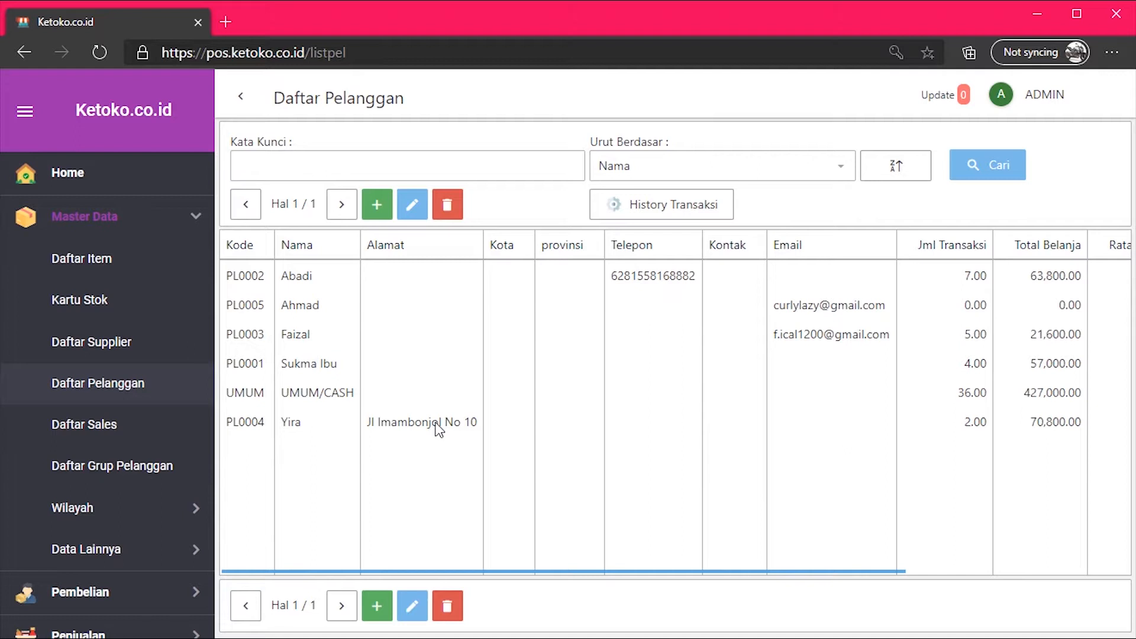
Create a new customer entry with the customer's name, street address and city Jember.
left_click(376, 204)
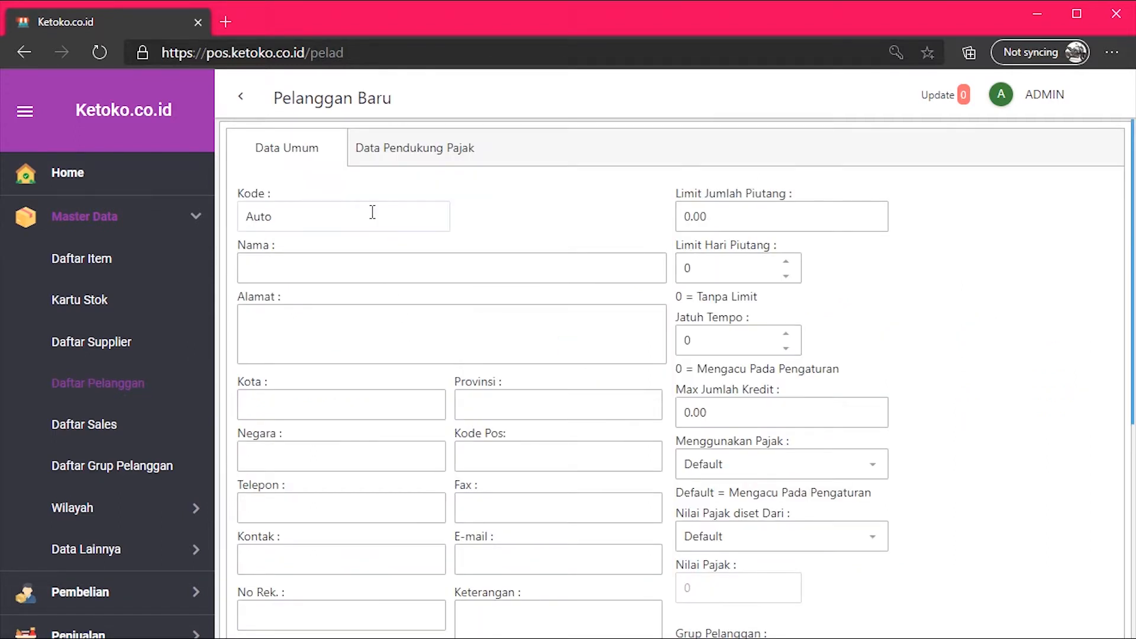
left_click(353, 267)
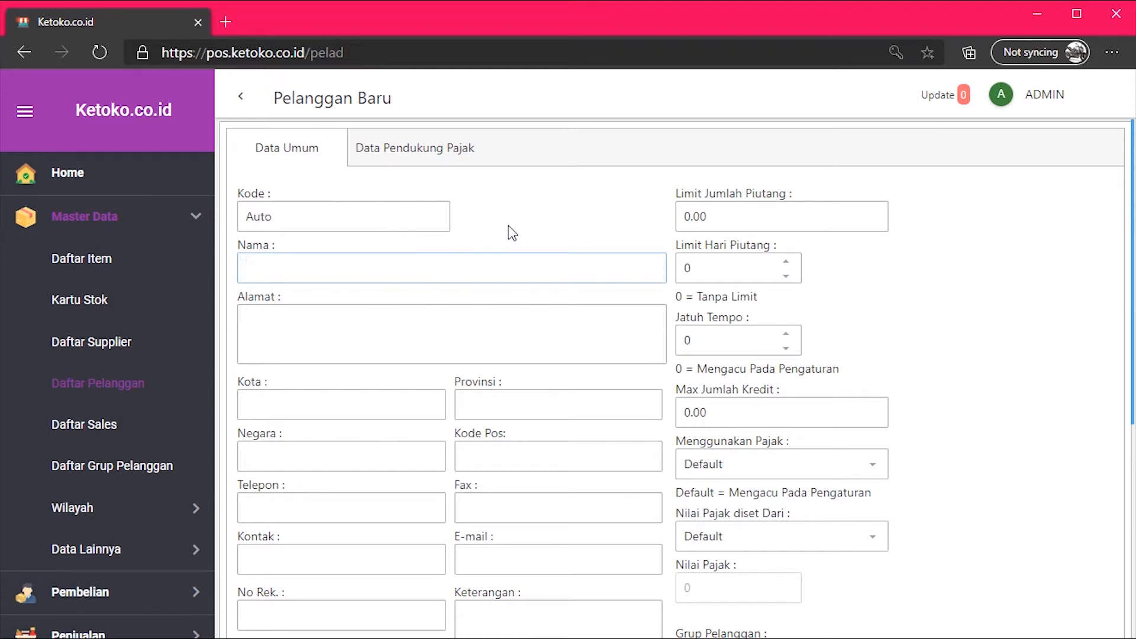
type("Yulia")
type("Jl.")
type(" Mela")
type("ti")
left_click(414, 398)
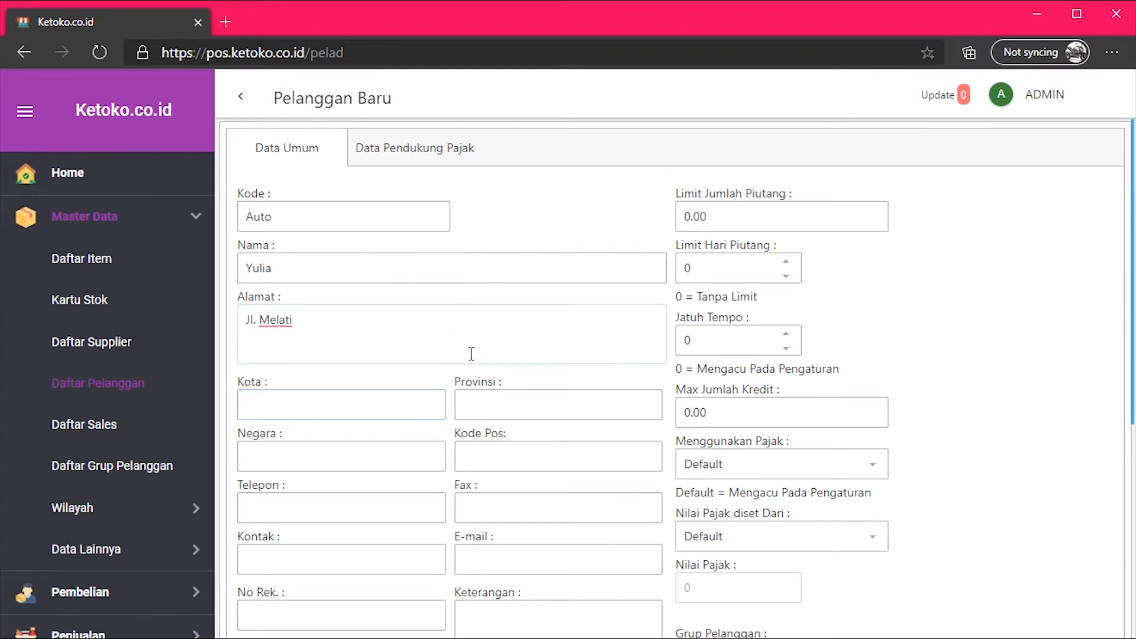
type("Jember")
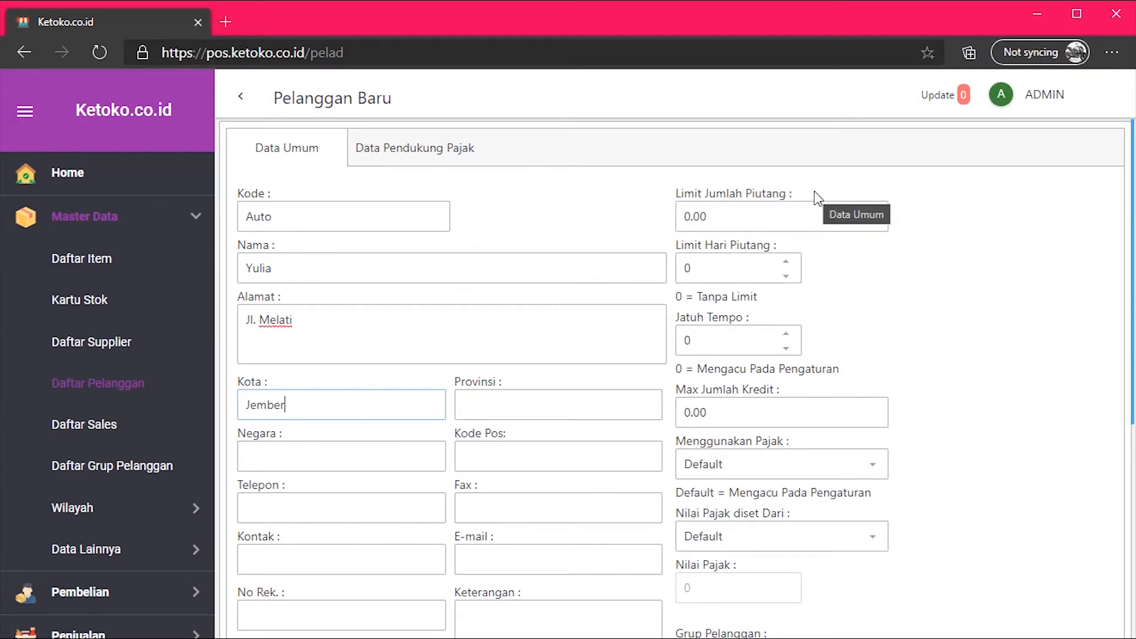
scroll(815, 310, "down", 3)
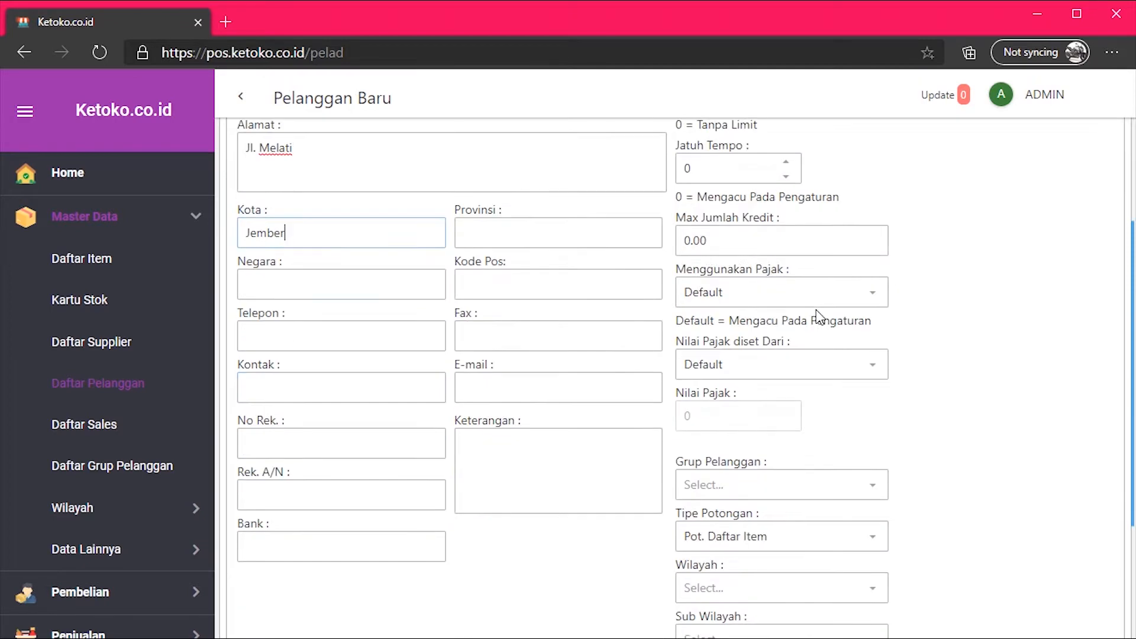
scroll(816, 310, "up", 3)
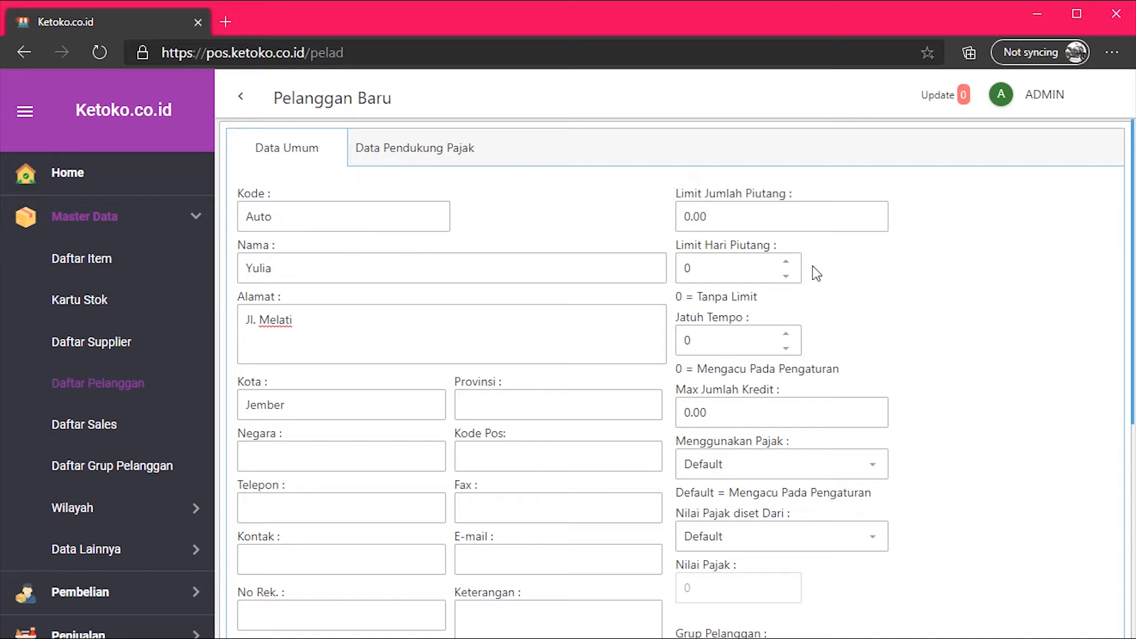
left_click(733, 215)
scroll(860, 303, "down", 2)
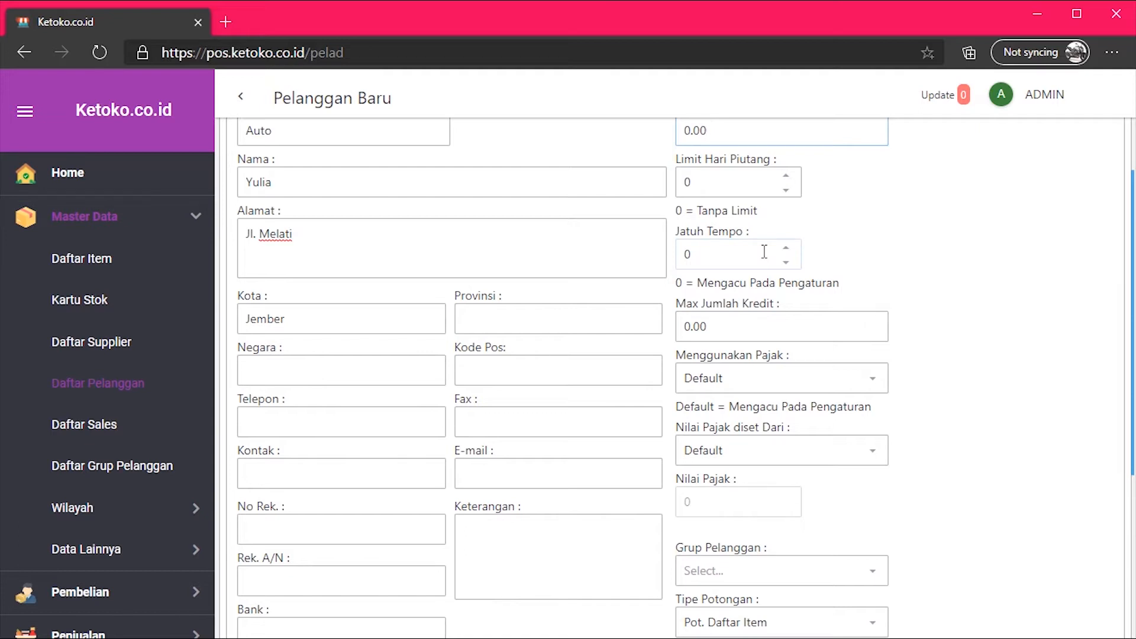
Change the Jatuh Tempo due term from 0 to 7.
left_click(764, 252)
left_click_drag(711, 252, 684, 248)
type("7")
scroll(820, 252, "down", 1)
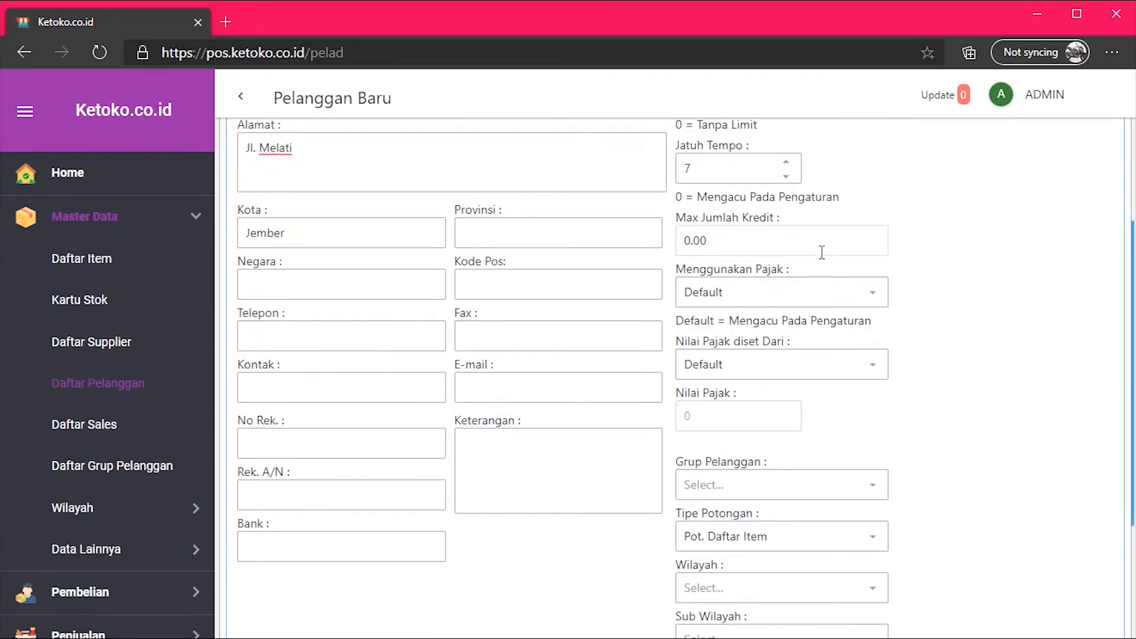
Replace the Max Jumlah Kredit of 0.00 with 1,000,000.
left_click(803, 241)
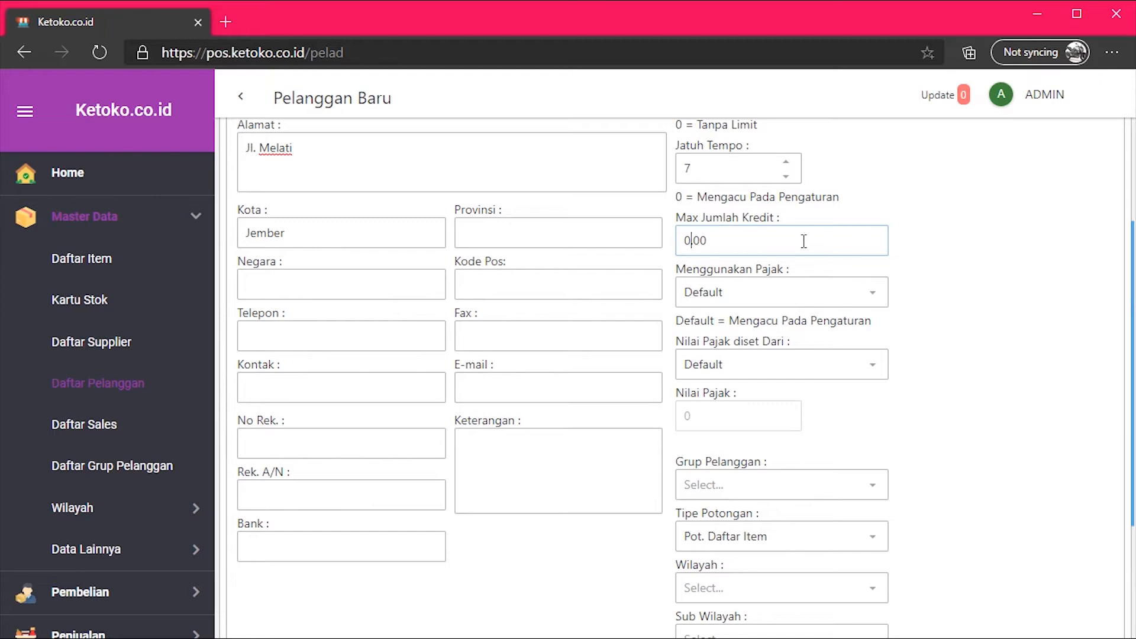
left_click_drag(804, 241, 674, 240)
type("1,000,000")
scroll(667, 245, "up", 1)
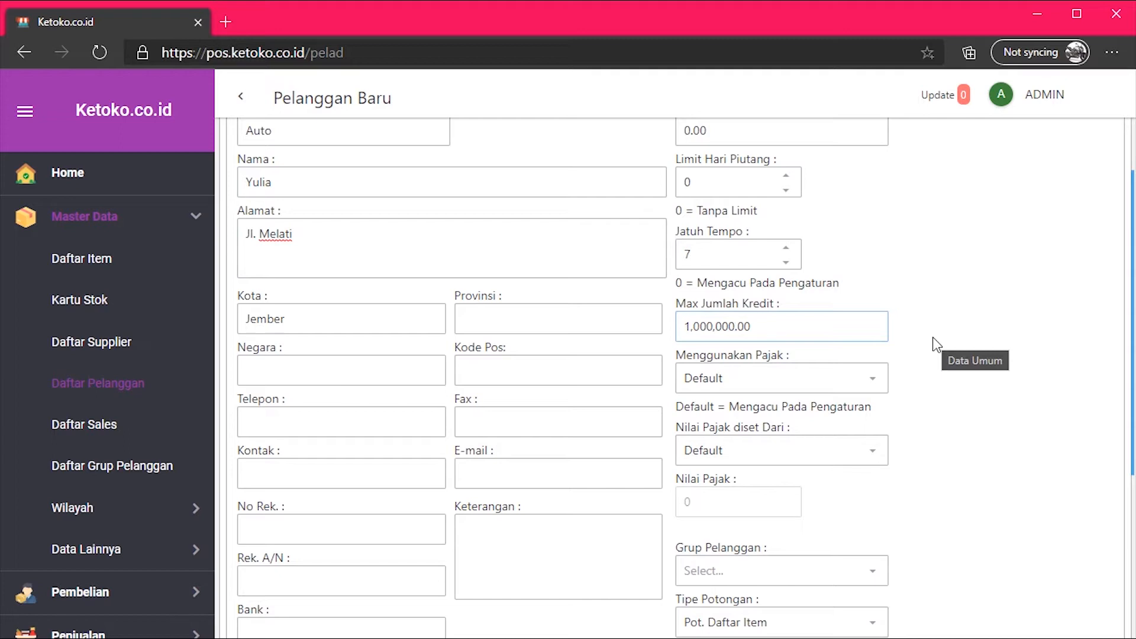
scroll(936, 345, "down", 1)
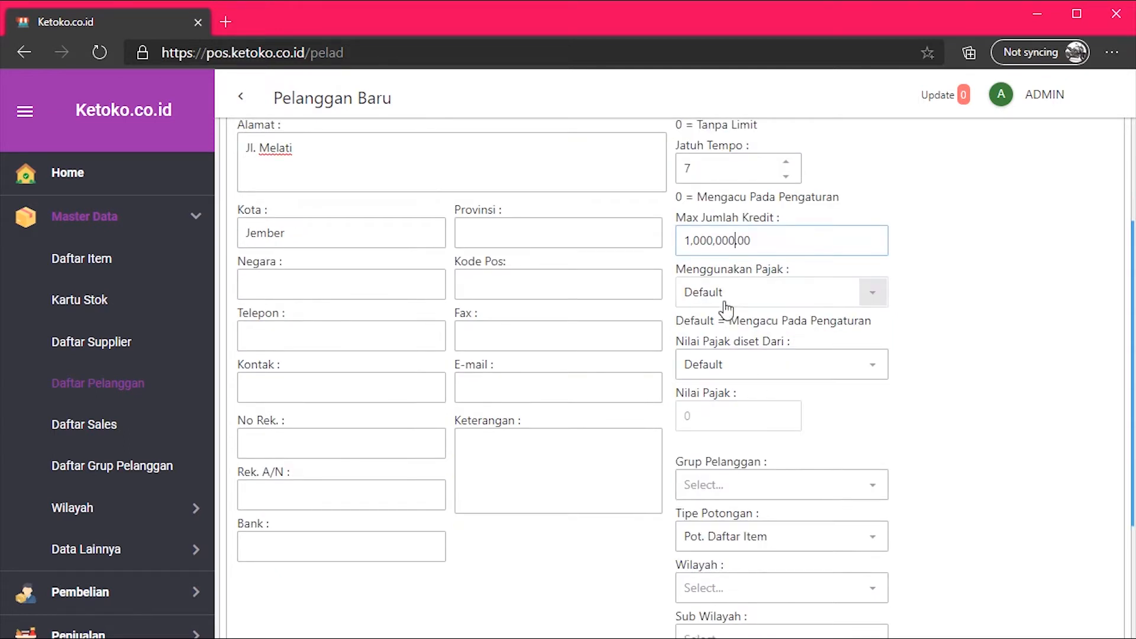
Set Menggunakan Pajak to Exclude.
left_click(833, 307)
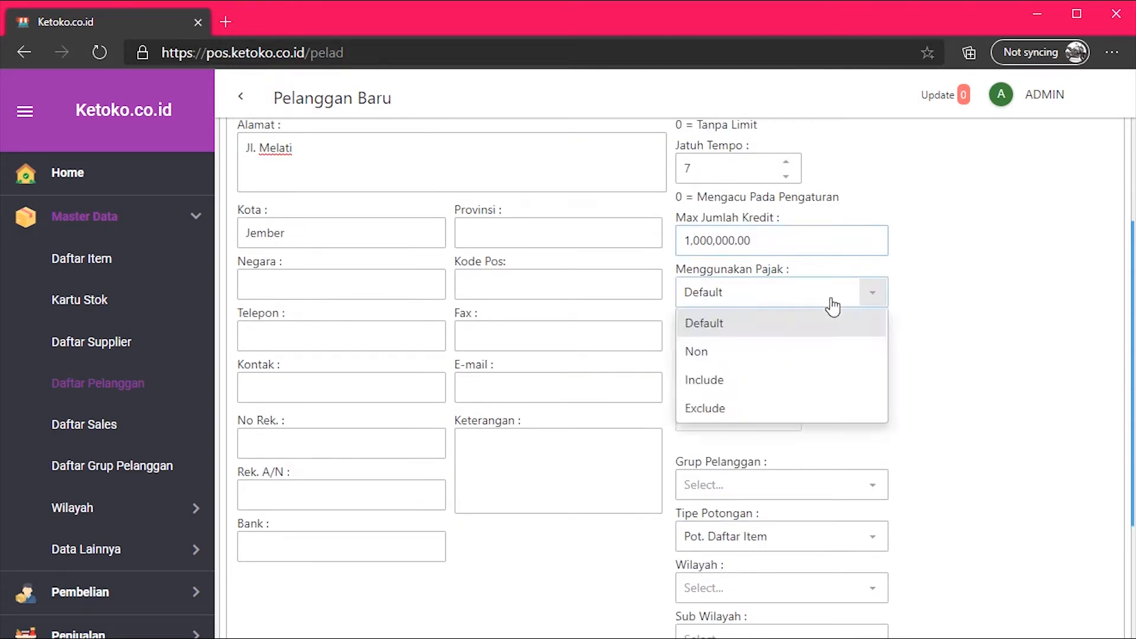
left_click(834, 305)
left_click(834, 306)
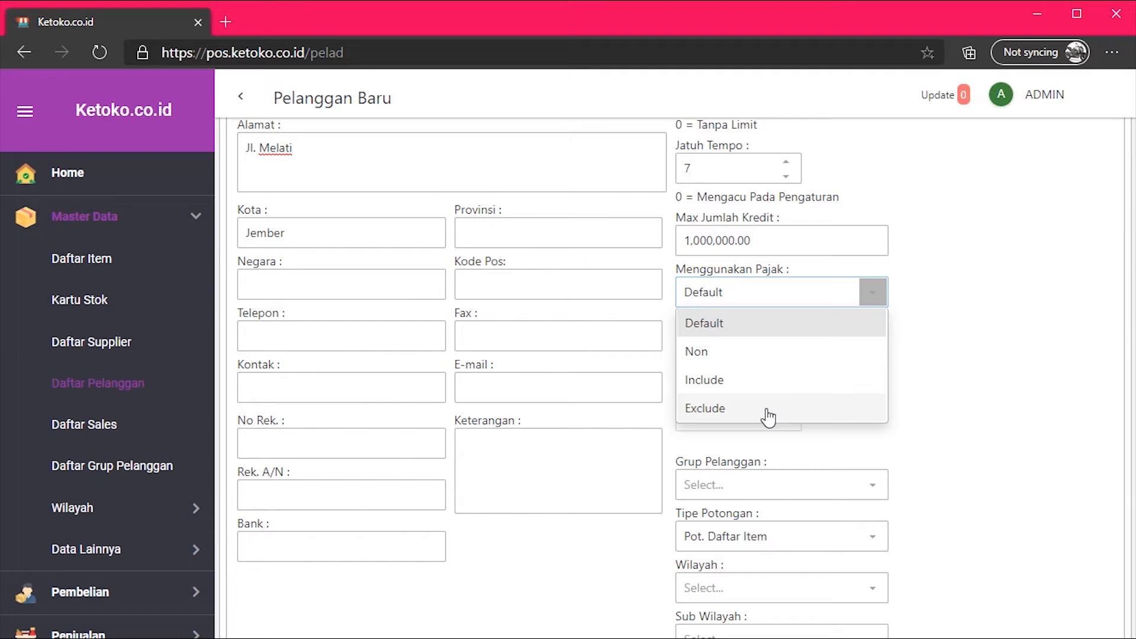
left_click(768, 417)
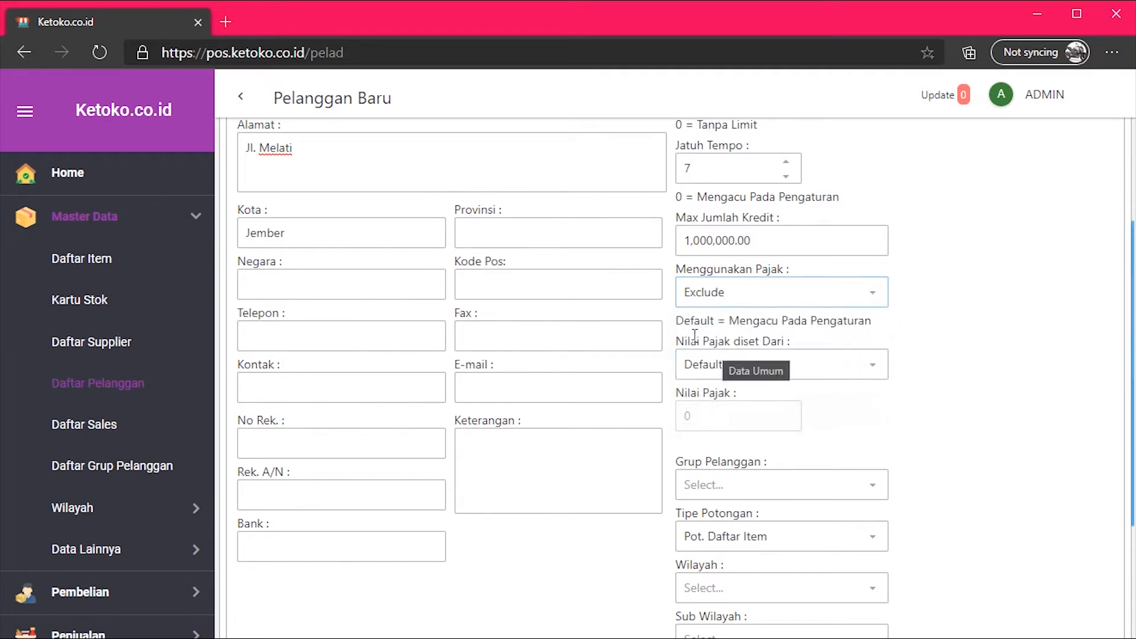
Take the tax value Dari Pelanggan and set Nilai Pajak to 10.
left_click(826, 365)
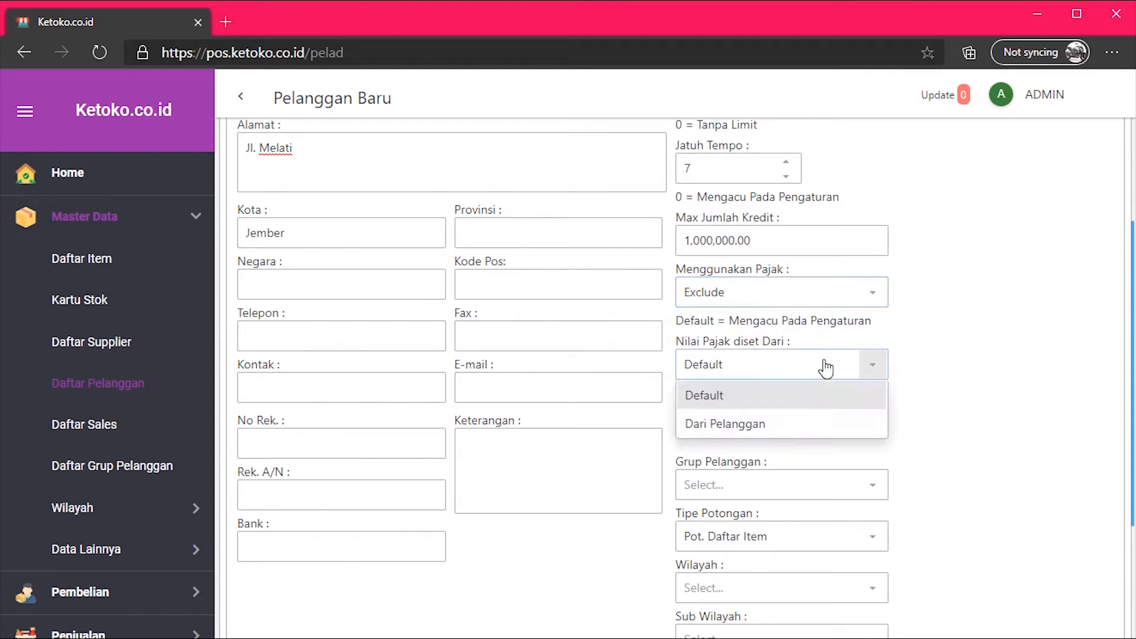
left_click(826, 366)
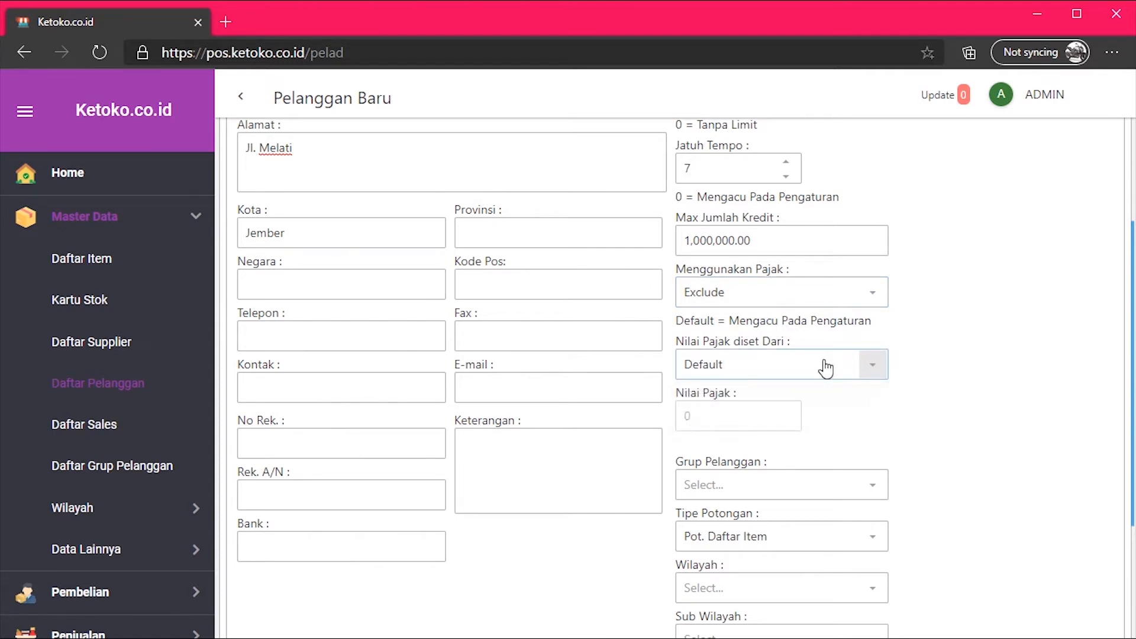
left_click(825, 362)
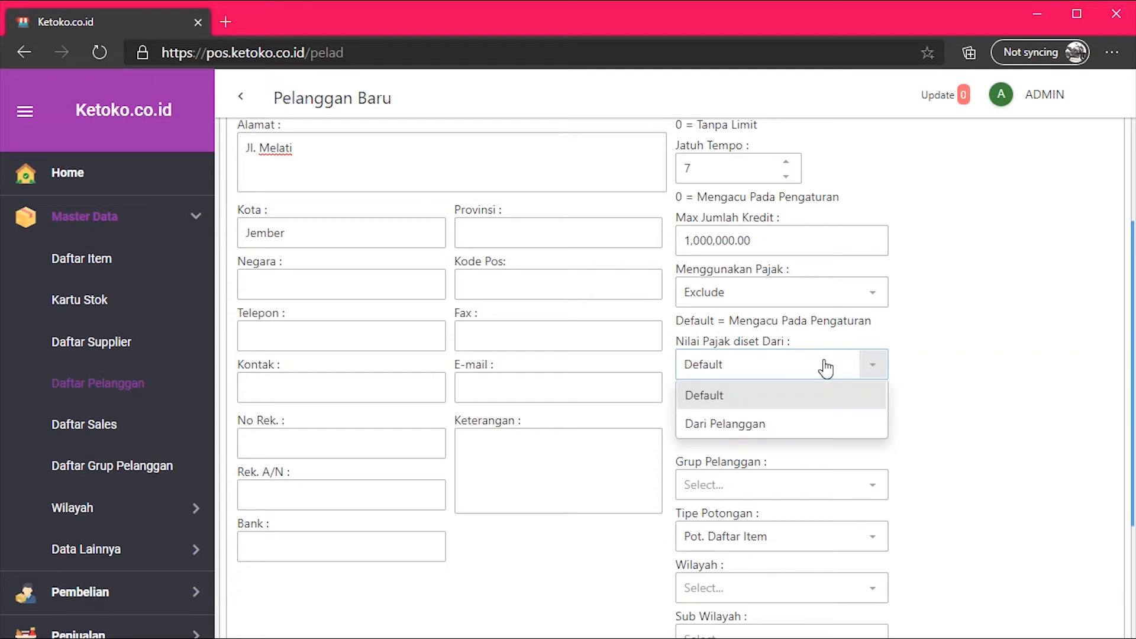
left_click(748, 425)
left_click(747, 412)
double_click(690, 414)
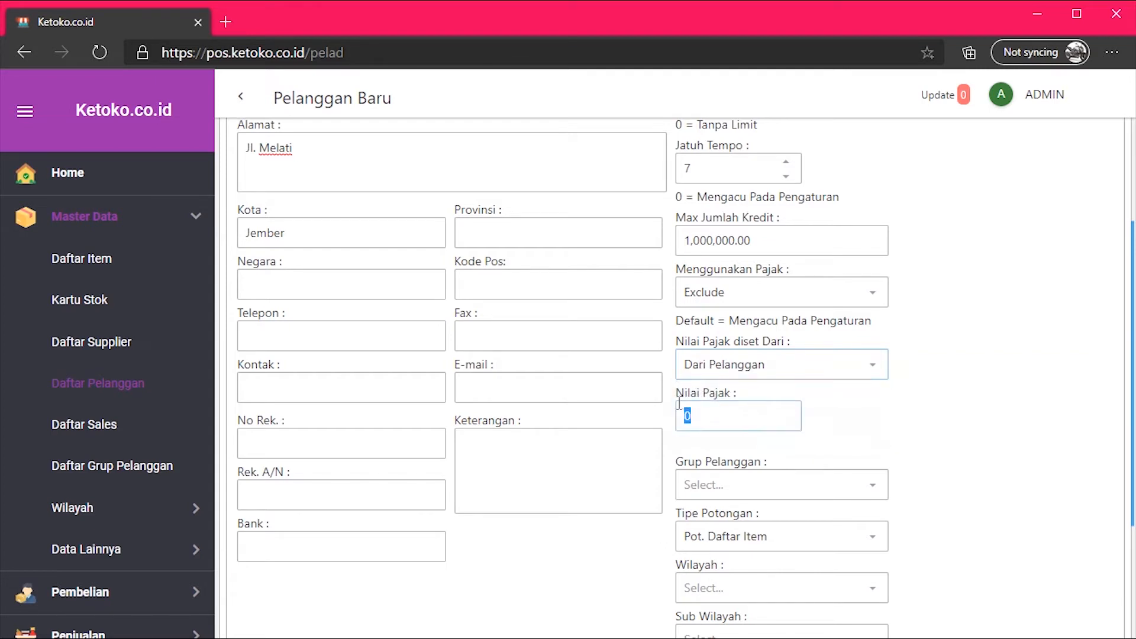
type("10")
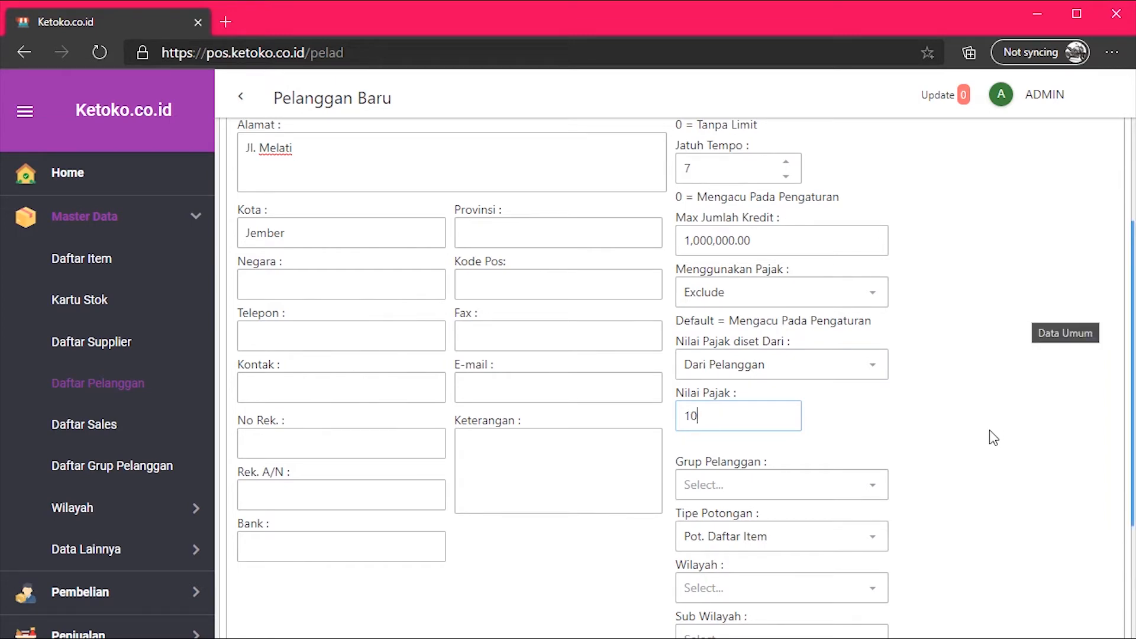
scroll(993, 438, "down", 3)
Put the customer in the General customer group.
left_click(853, 327)
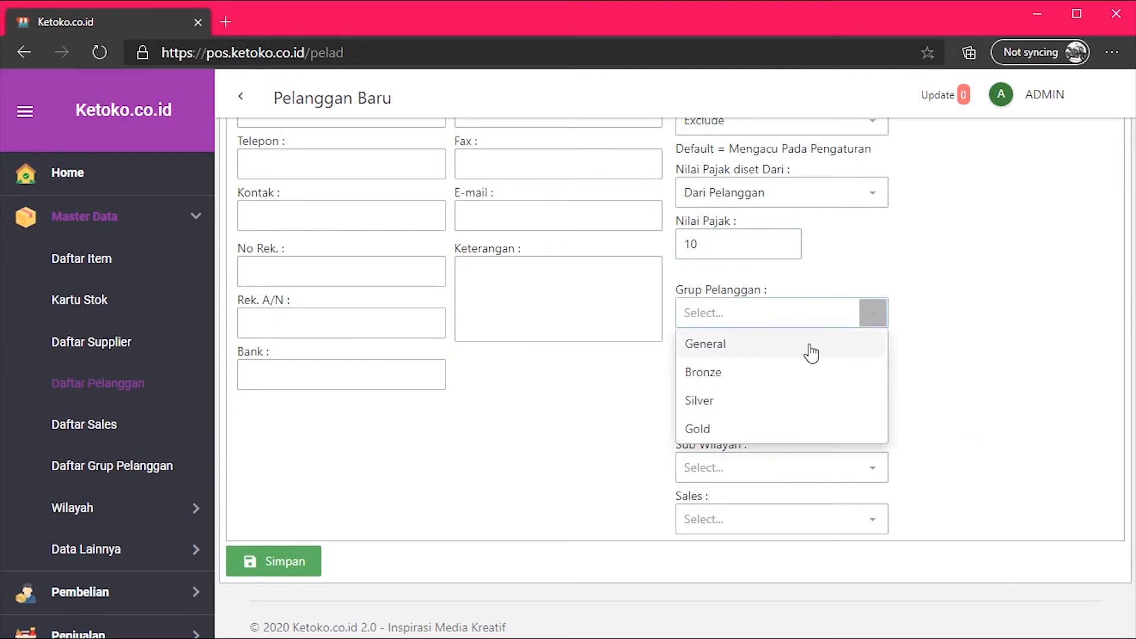
left_click(811, 352)
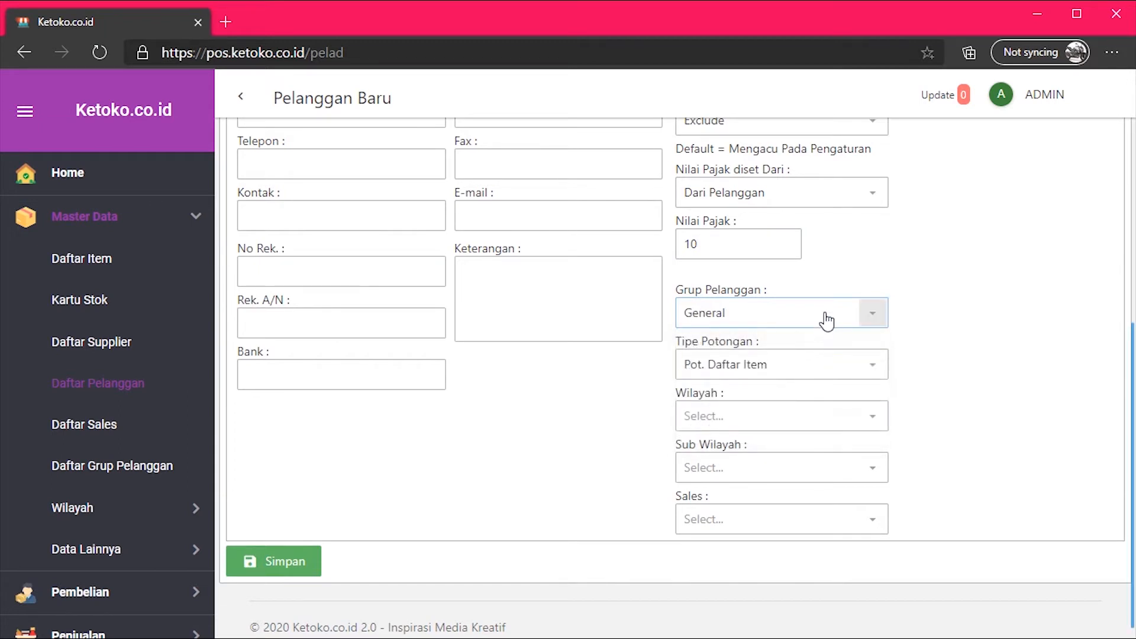
left_click(827, 320)
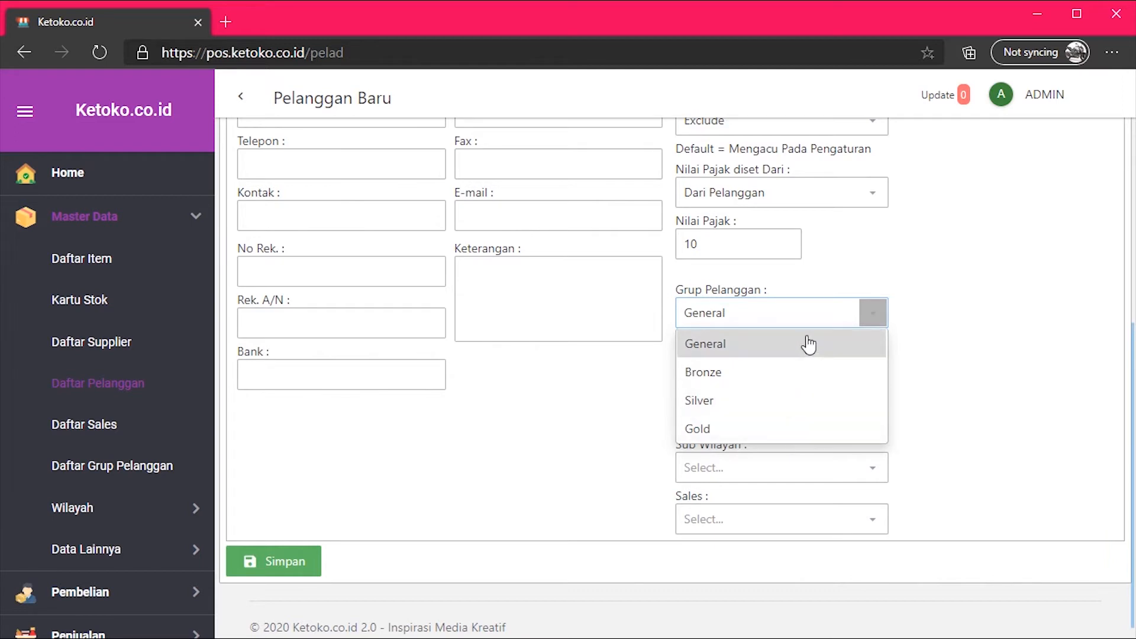
left_click(819, 319)
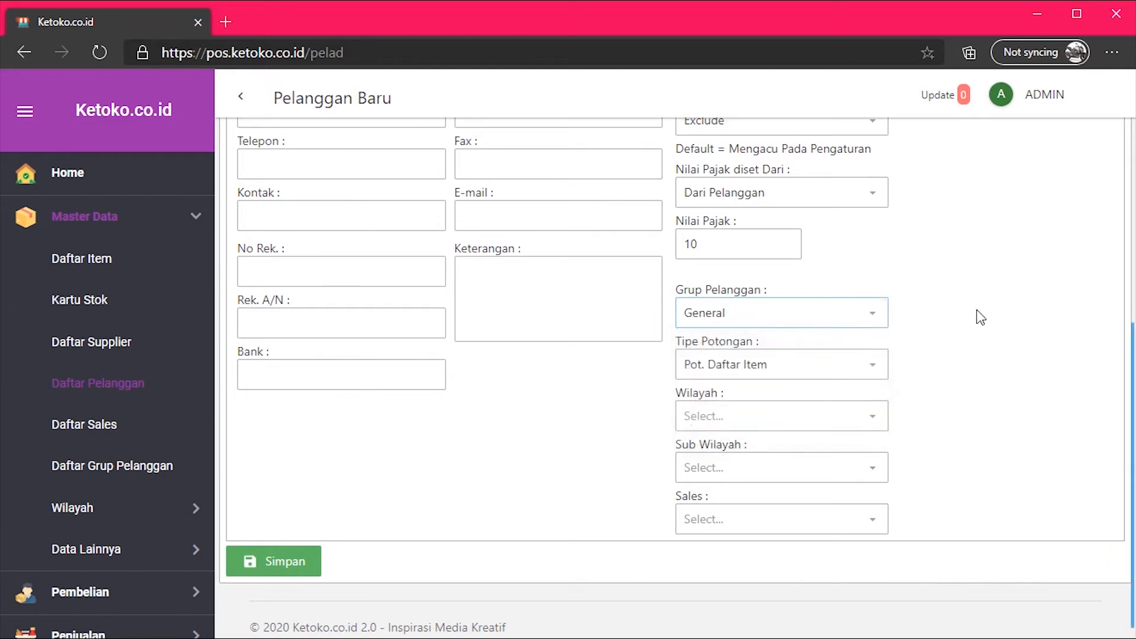
Set Tipe Potongan to Pot. Daftar Item after trying the group discount options.
left_click(870, 378)
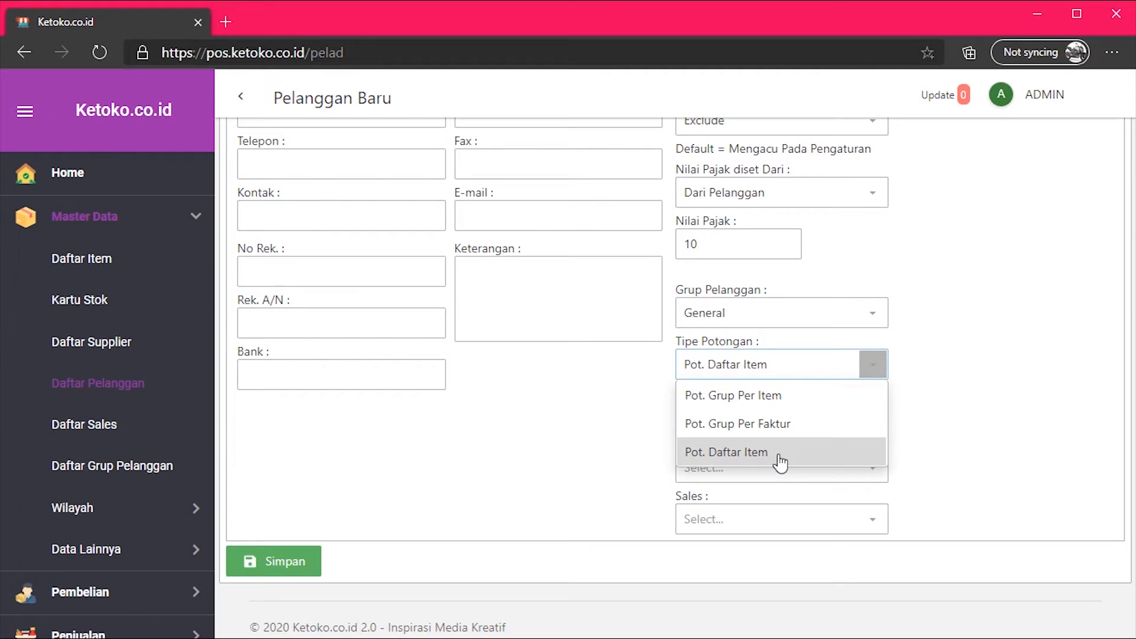
left_click(800, 426)
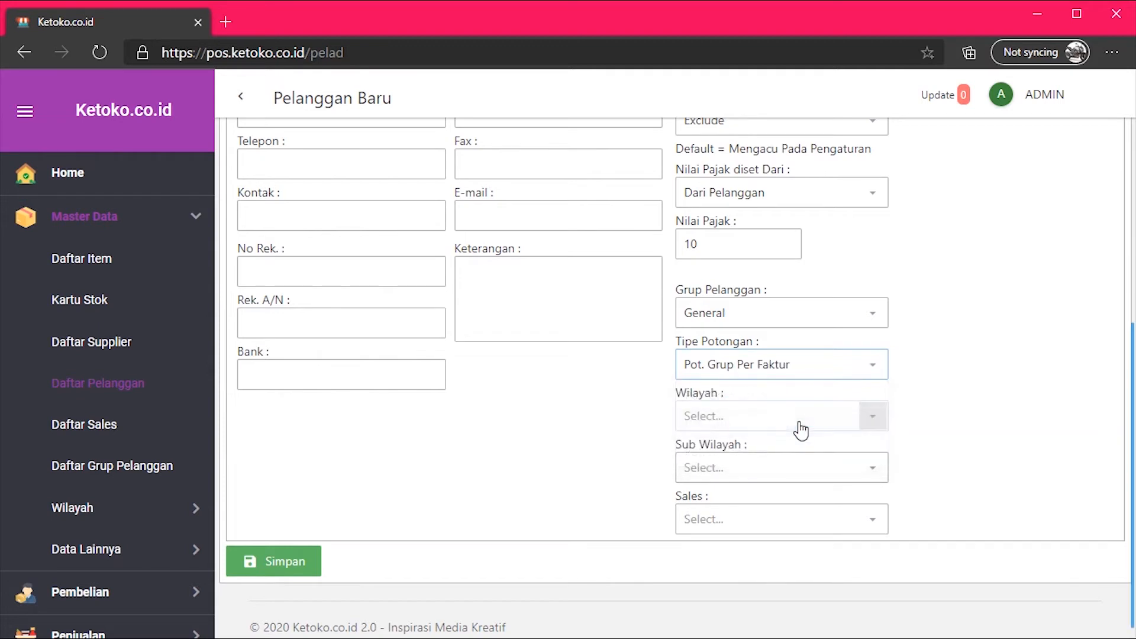
left_click(819, 376)
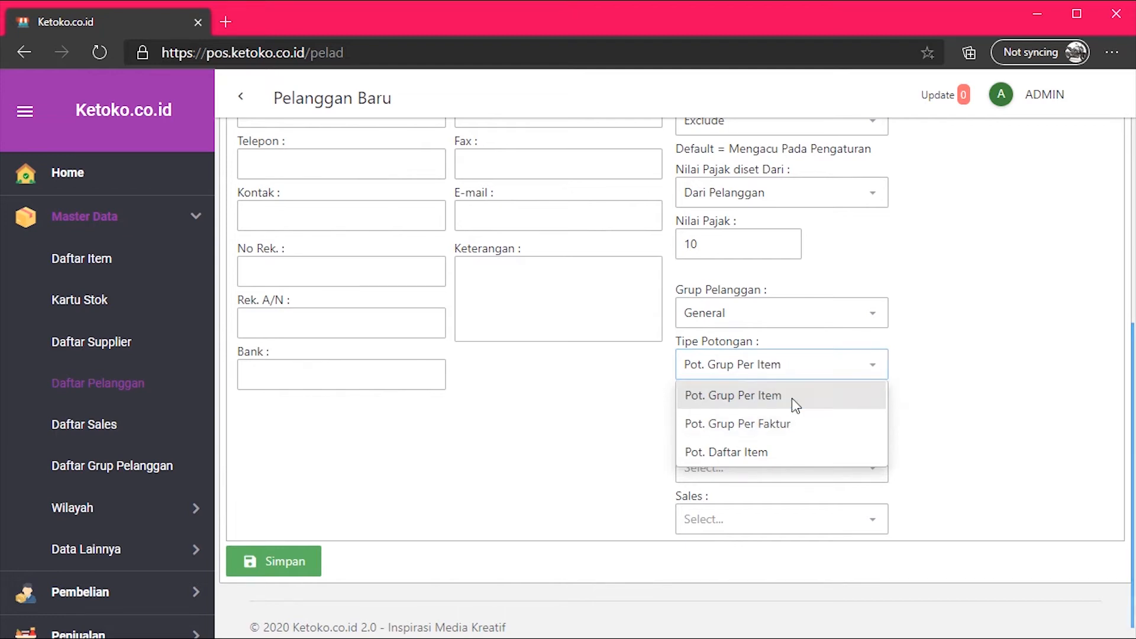
left_click(794, 399)
left_click(813, 375)
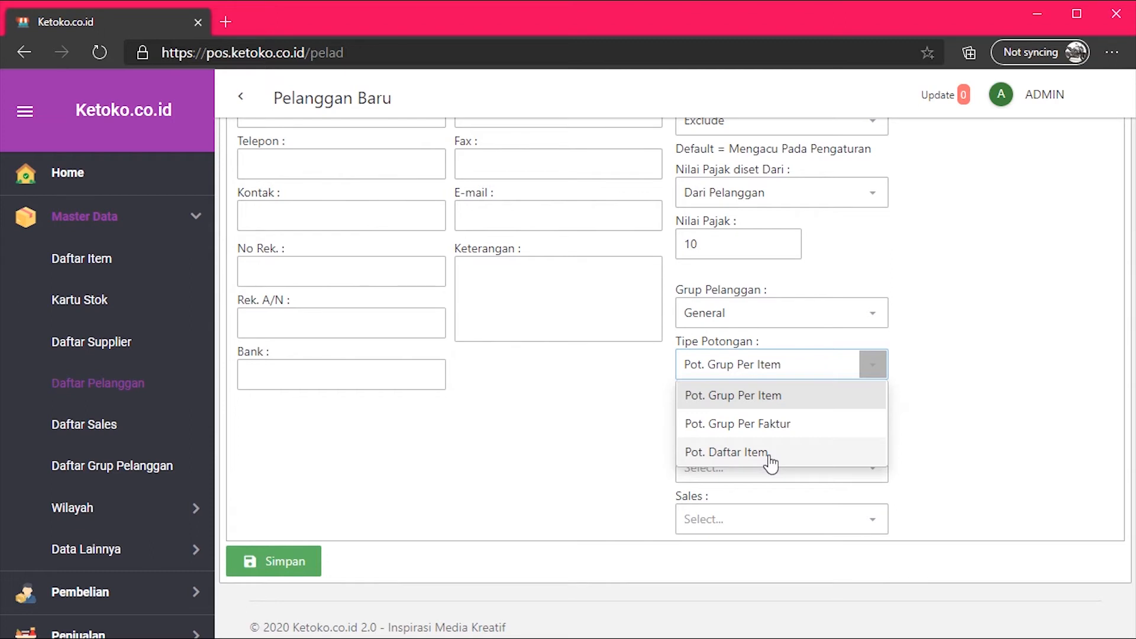
left_click(770, 454)
left_click(844, 426)
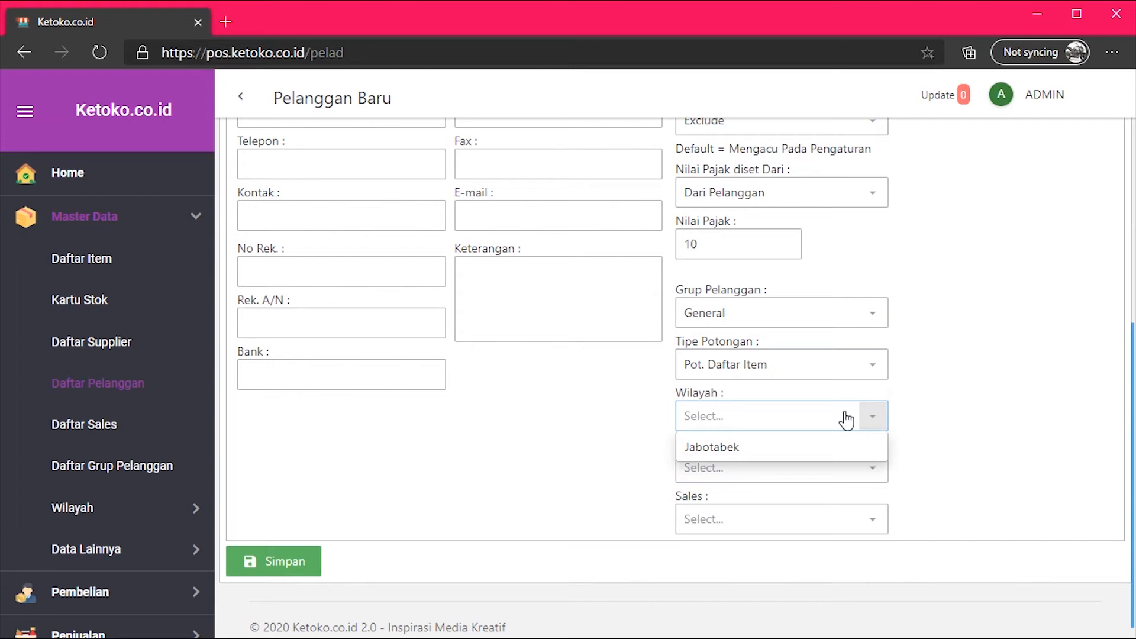
Leave Wilayah and Sub Wilayah empty, since Sub Wilayah has no data.
left_click(928, 406)
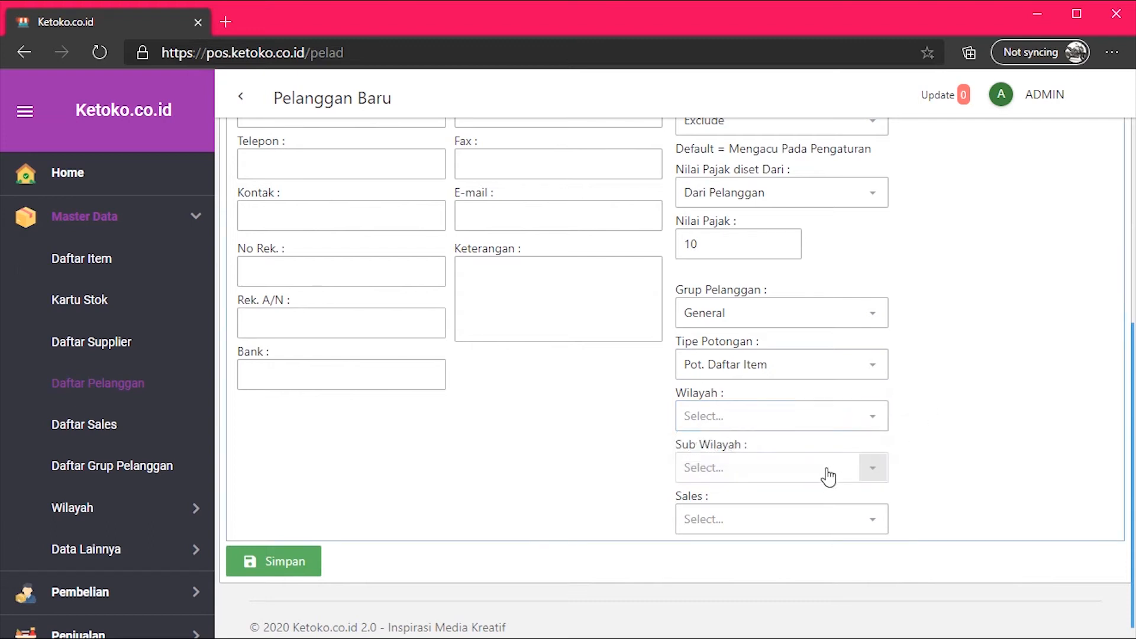
left_click(751, 479)
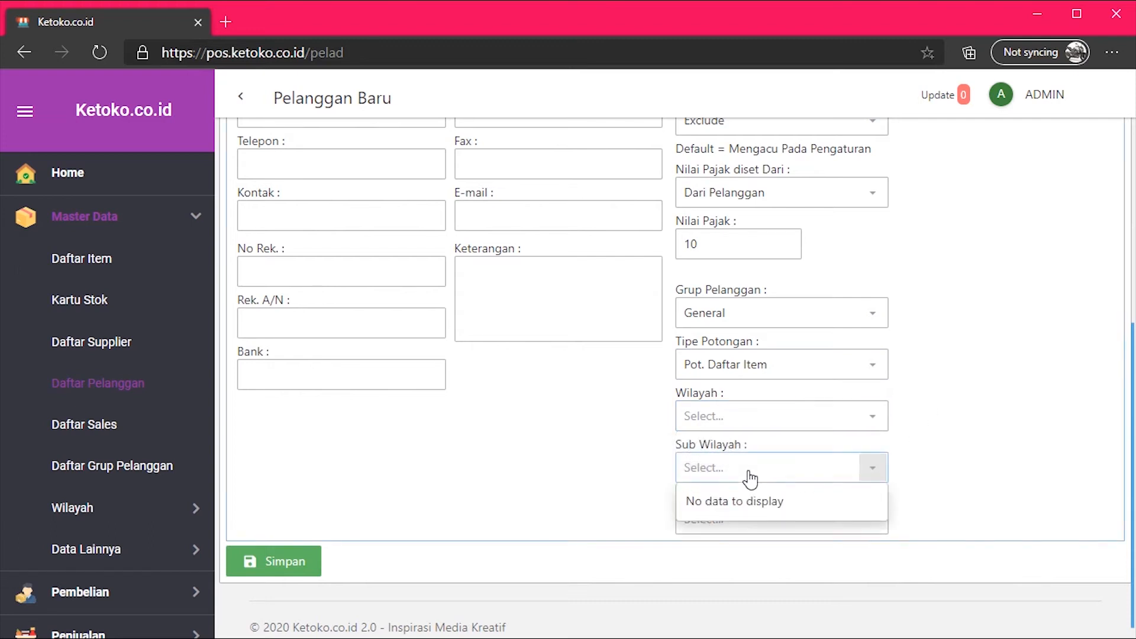
left_click(748, 475)
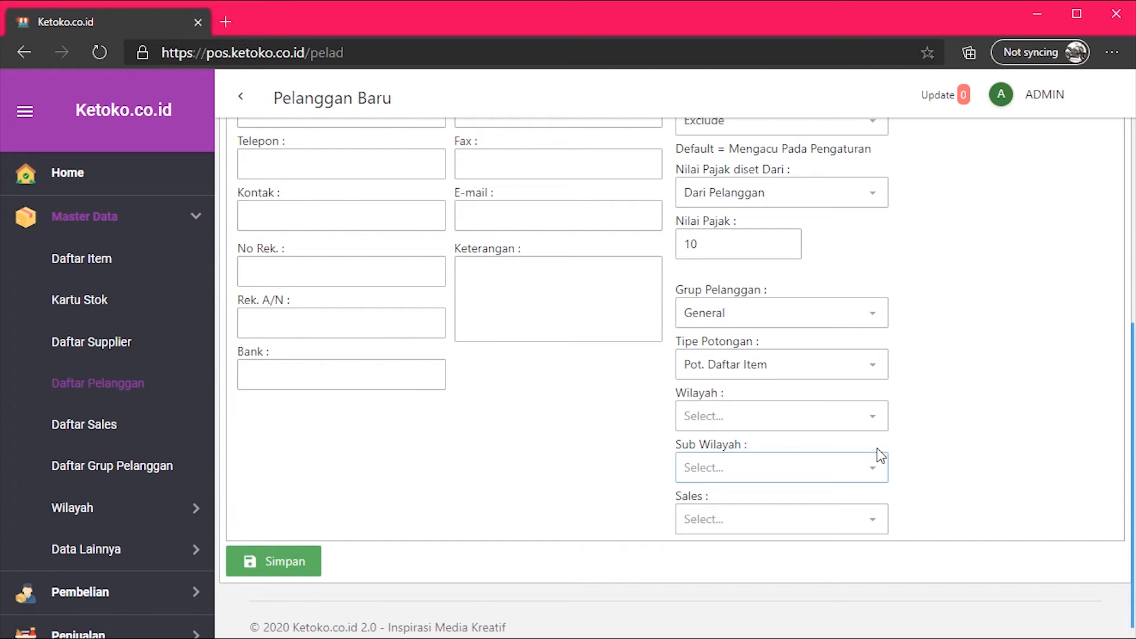
Choose the customer's sales rep from the Sales dropdown and confirm the selection.
left_click(874, 524)
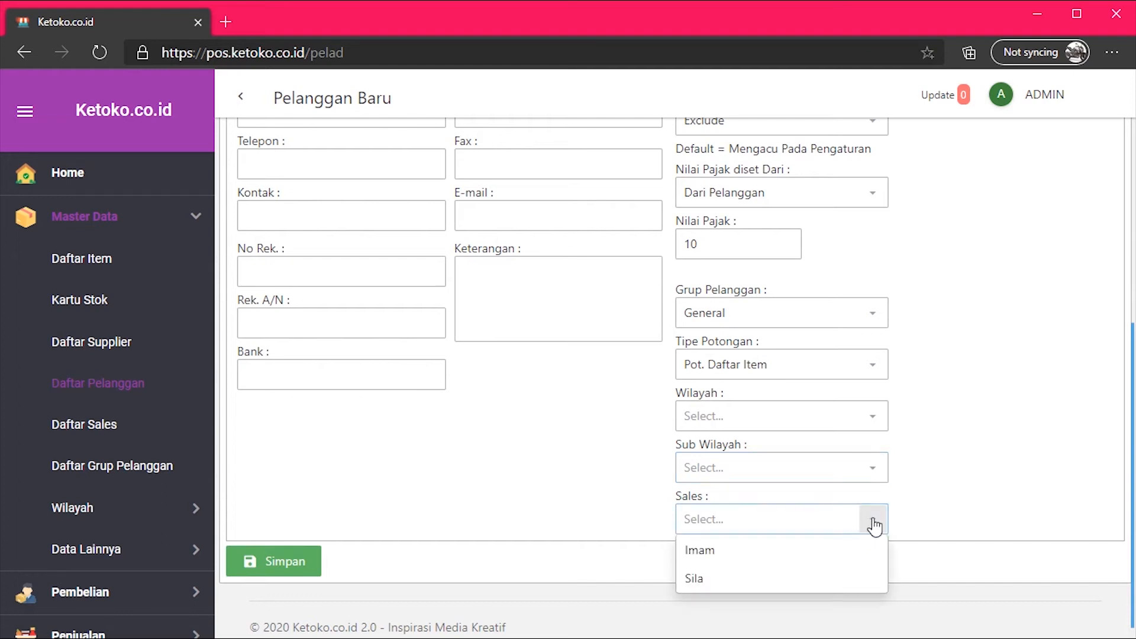
left_click(743, 578)
left_click(760, 524)
left_click(759, 525)
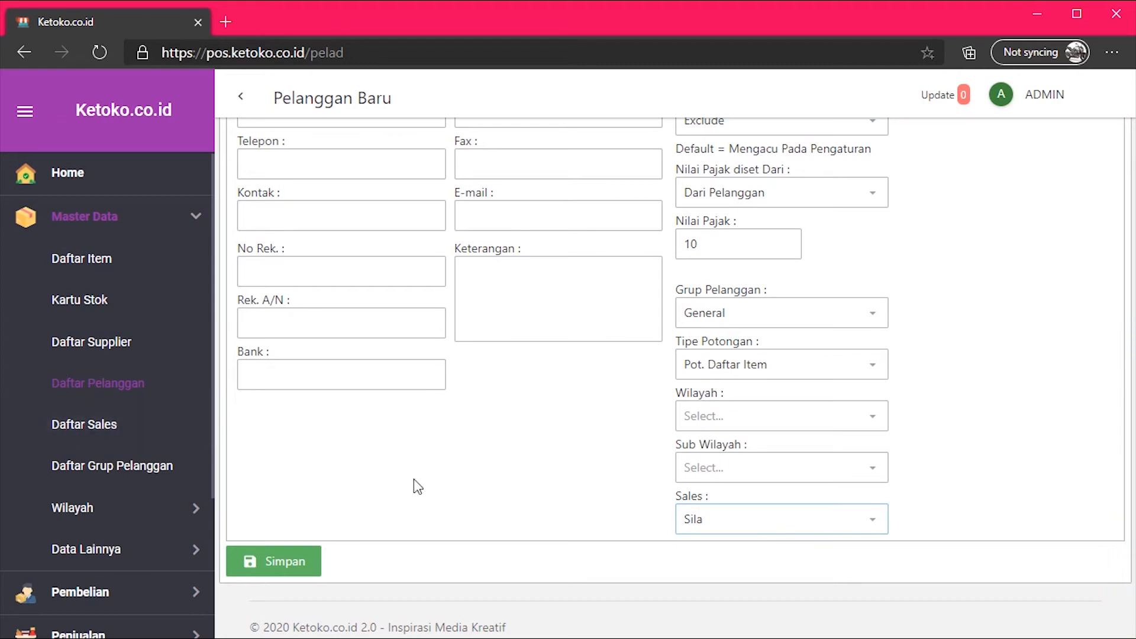
scroll(578, 486, "up", 5)
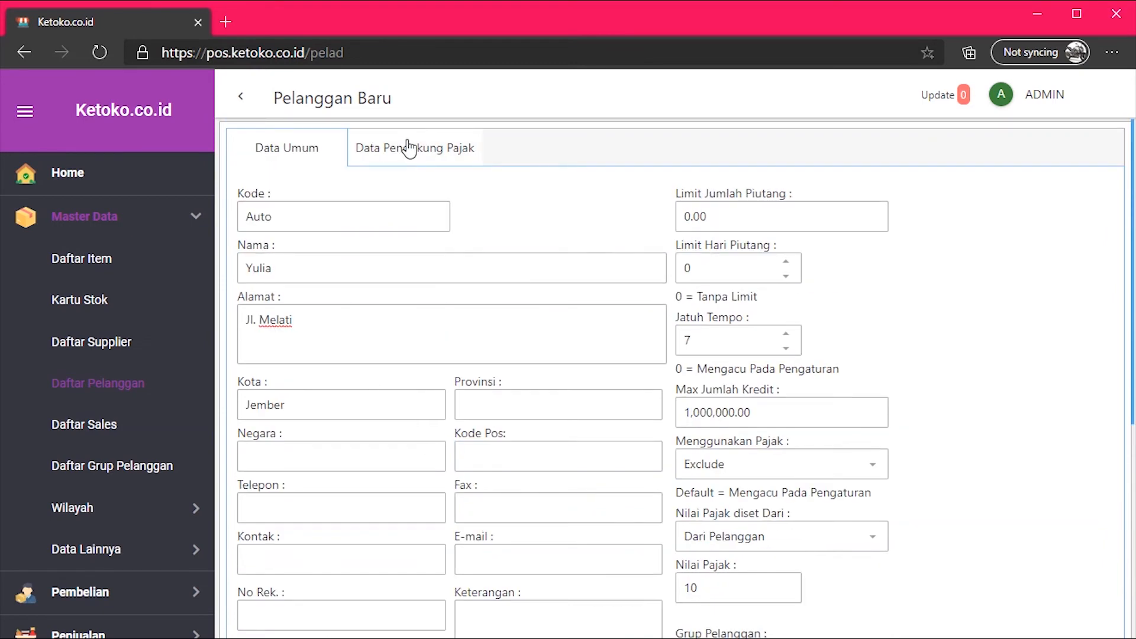
left_click(414, 159)
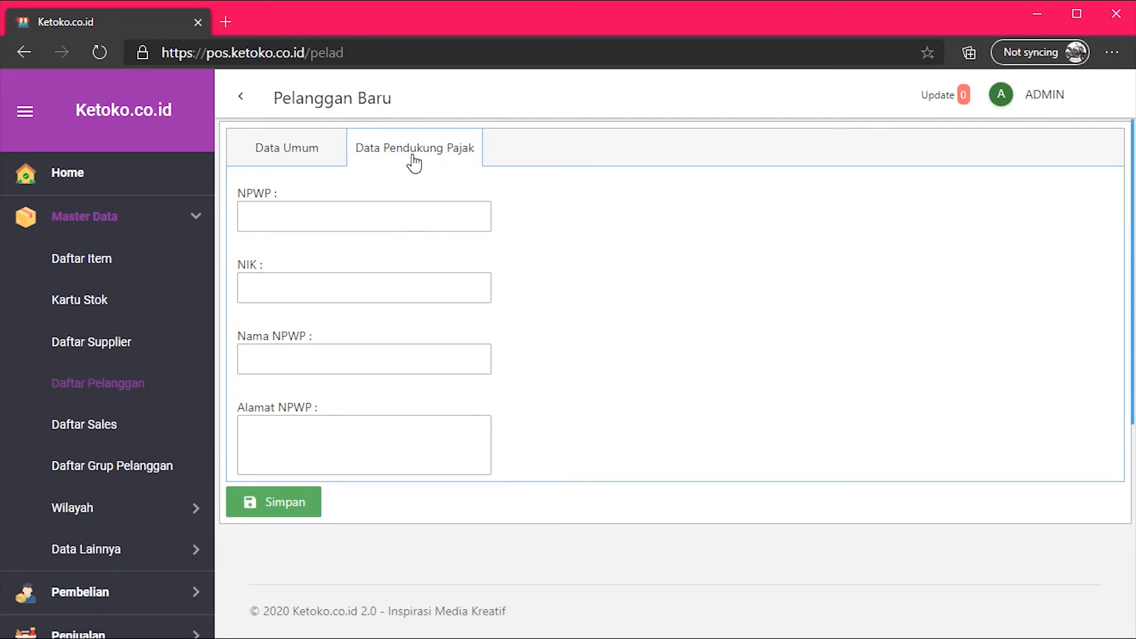
left_click(330, 222)
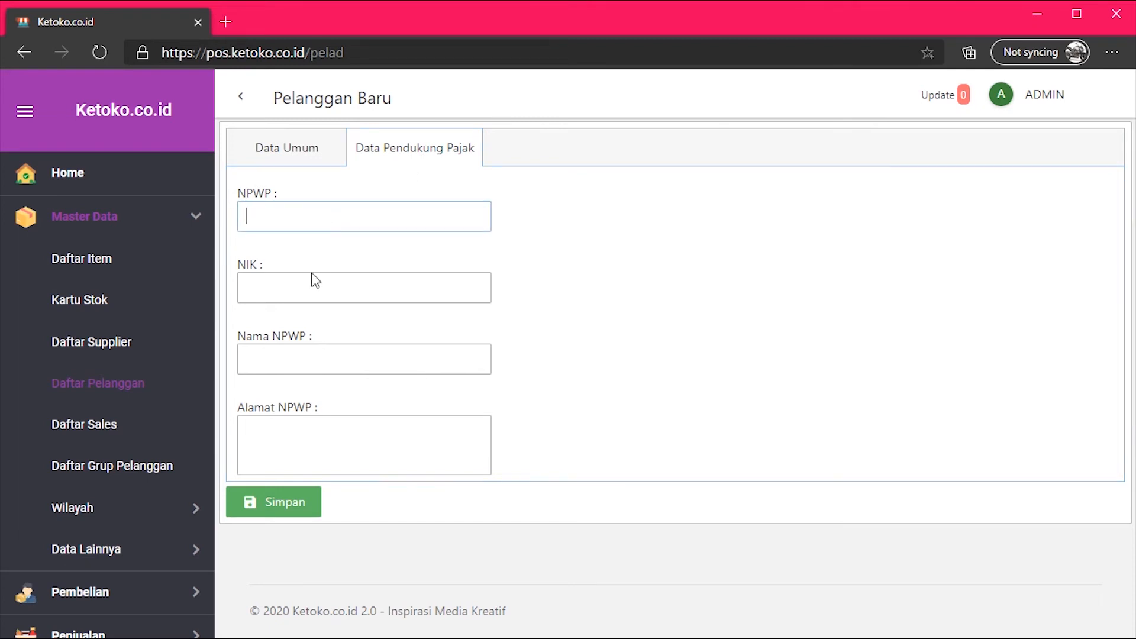
left_click(309, 287)
left_click(325, 358)
left_click(327, 423)
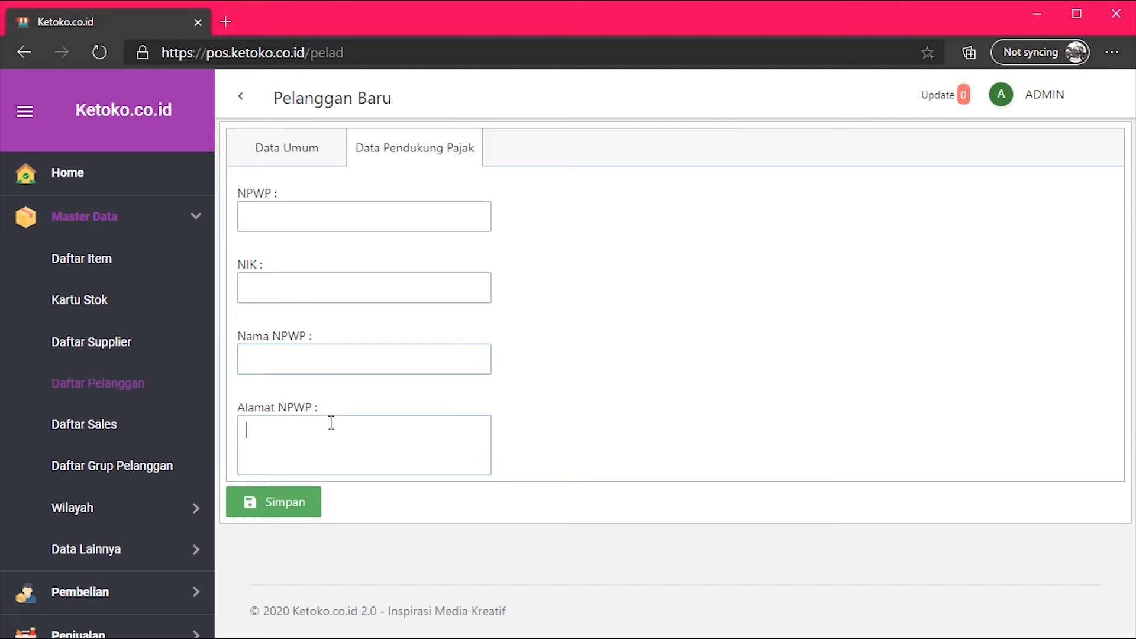
left_click(284, 158)
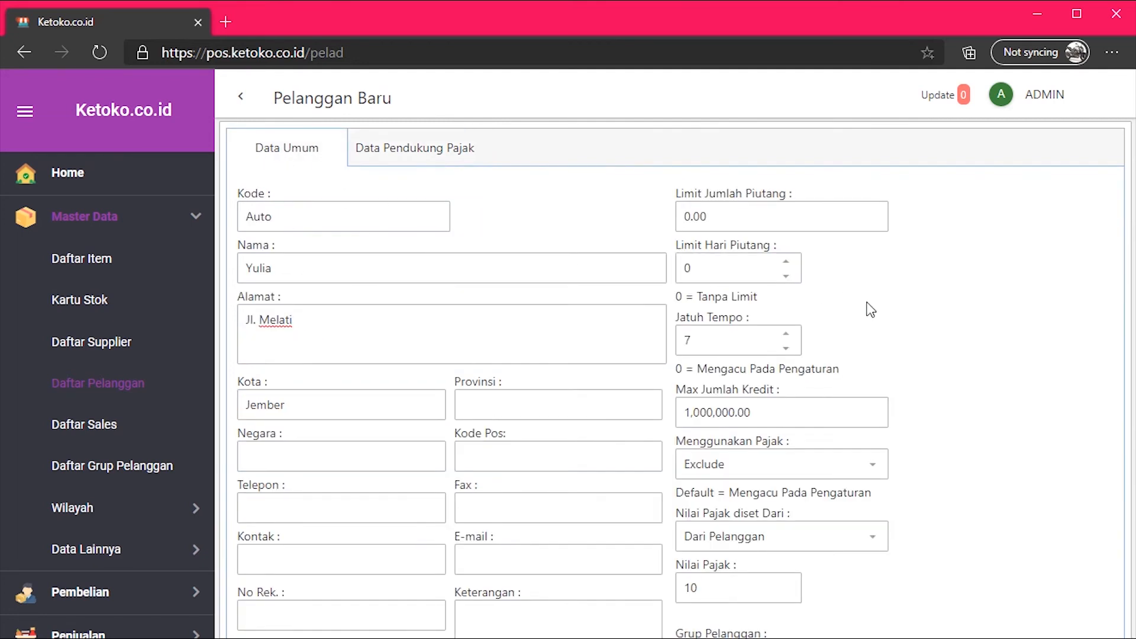
Save the new customer with Simpan and select its row back in Daftar Pelanggan.
scroll(943, 325, "down", 5)
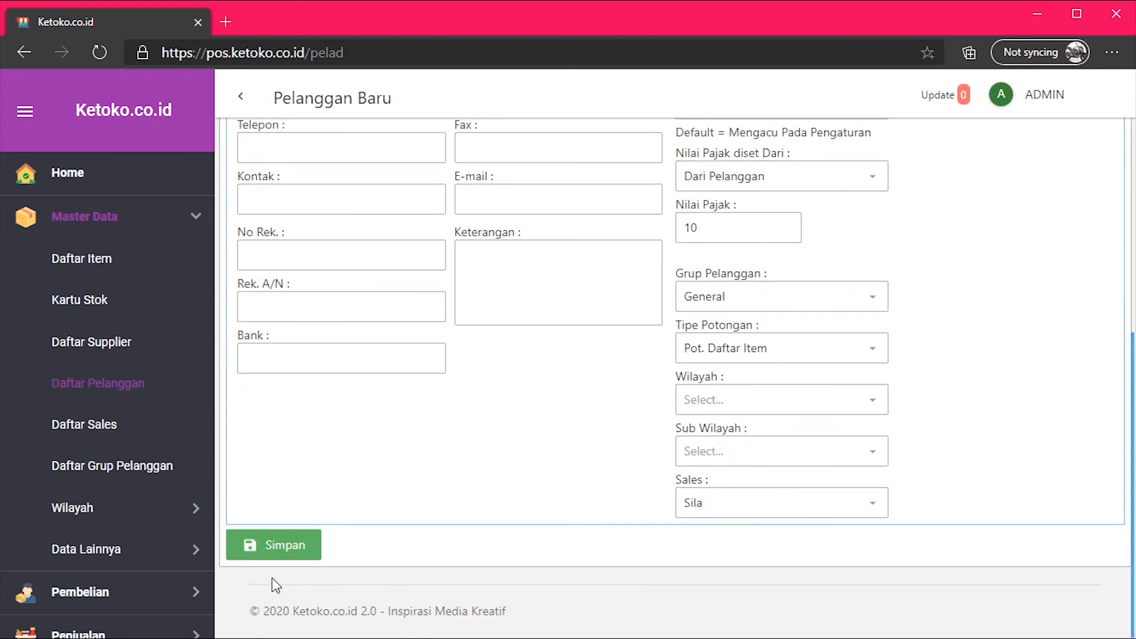
left_click(283, 550)
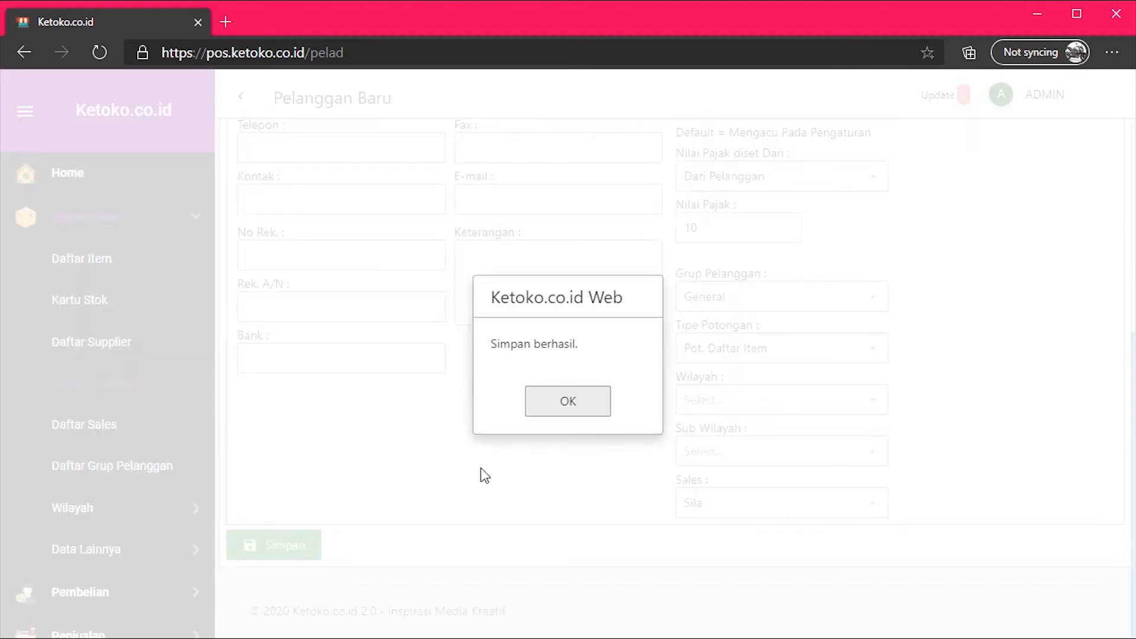
left_click(563, 405)
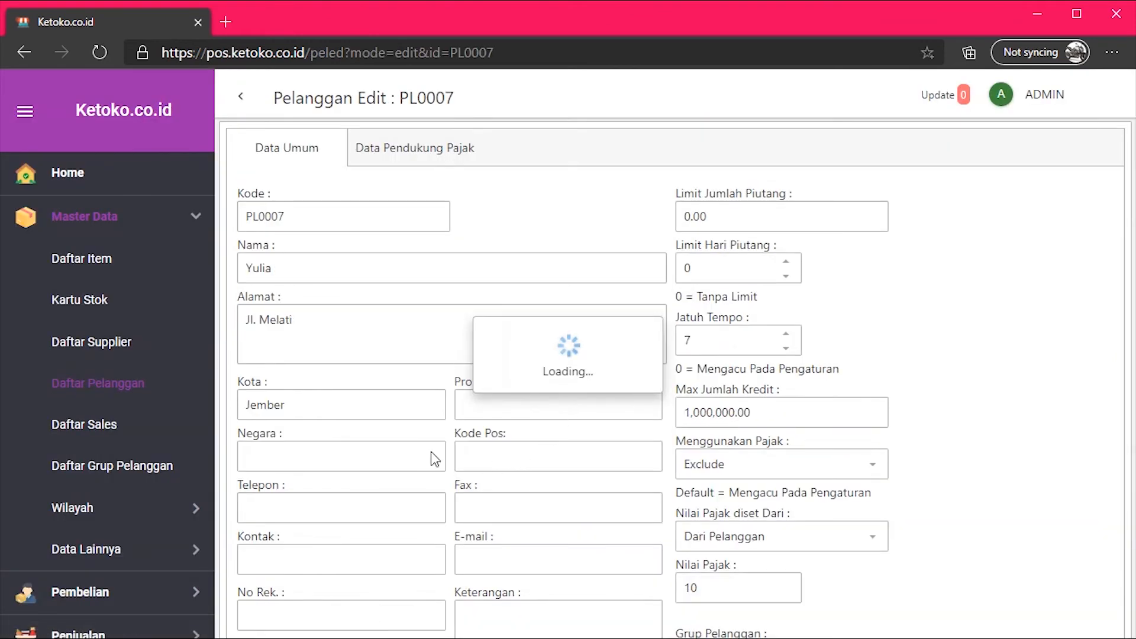
left_click(242, 99)
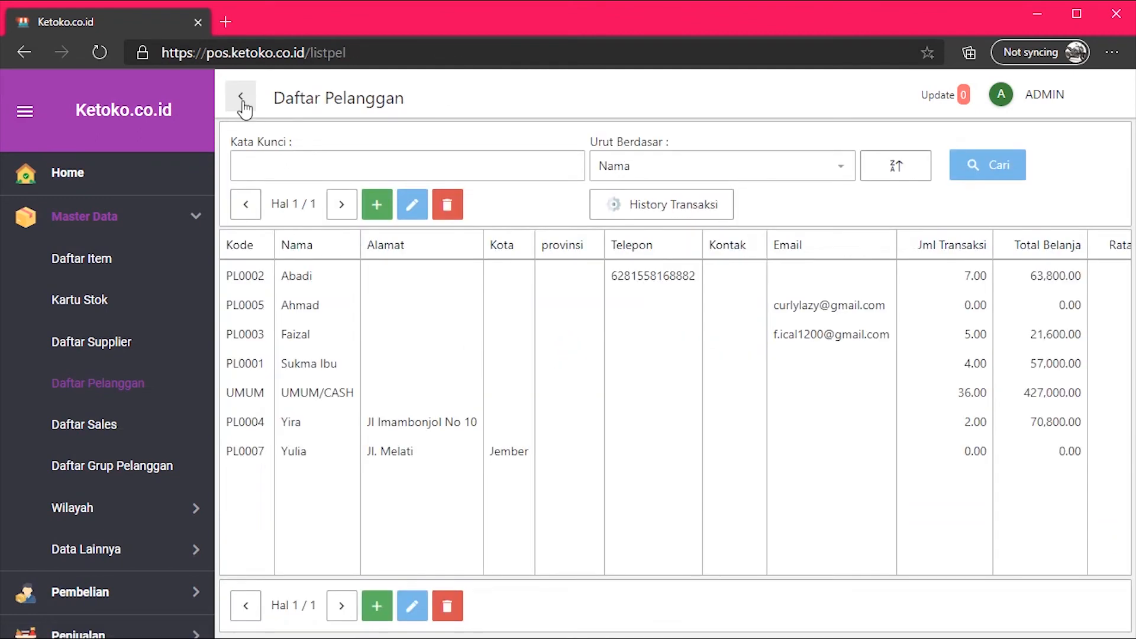
left_click(331, 451)
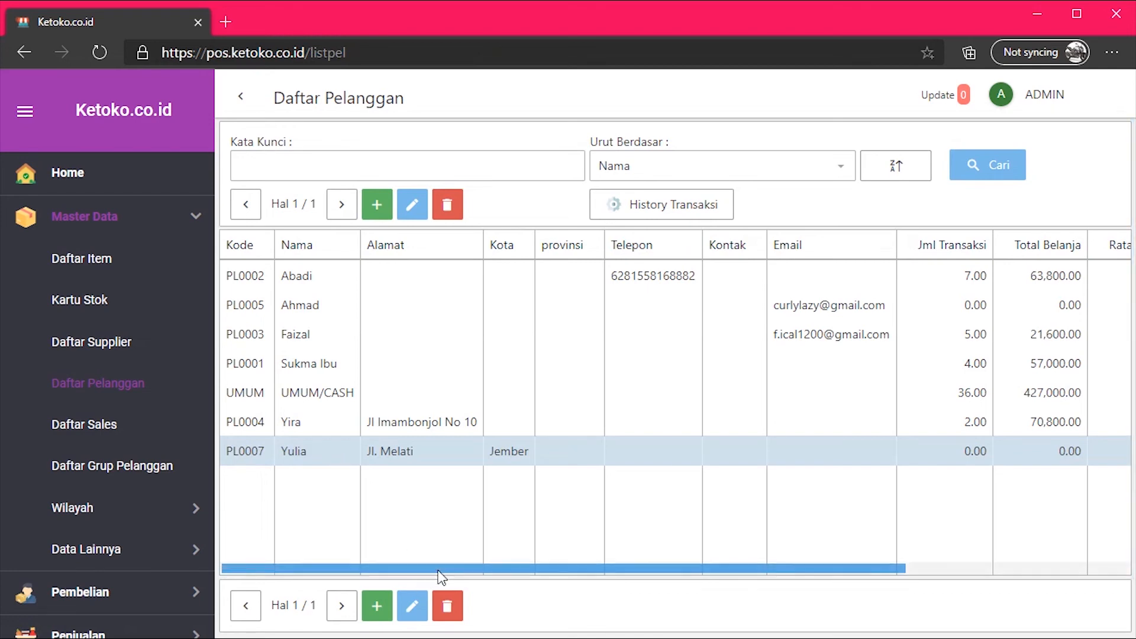
left_click_drag(441, 574, 377, 530)
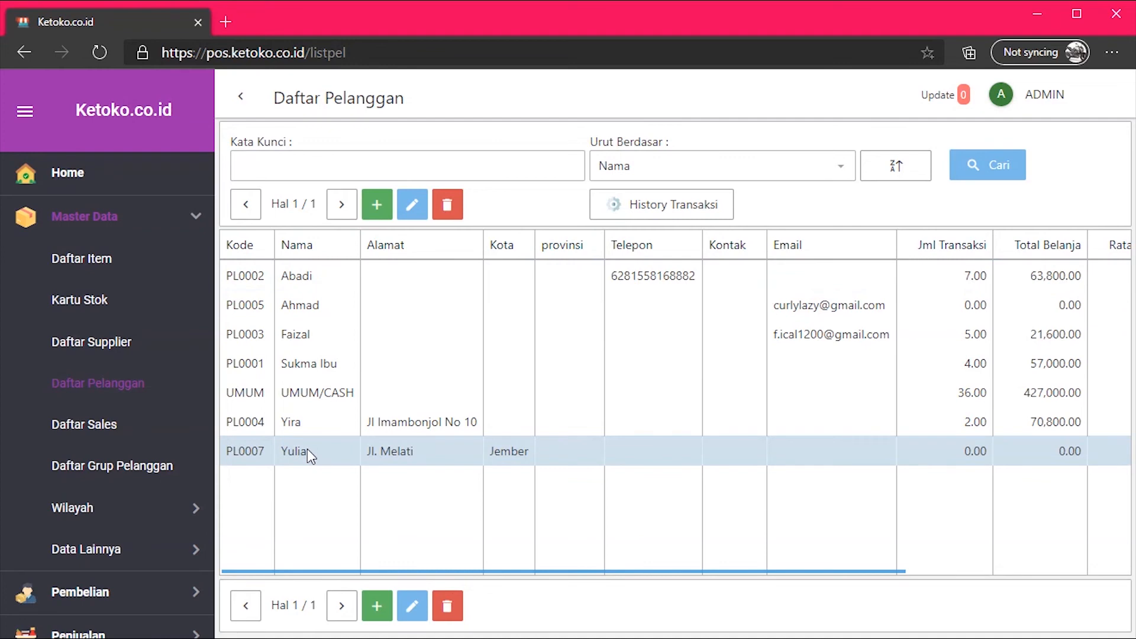
Edit the new customer to add province Jawa Timur and the customer's phone number.
left_click(413, 207)
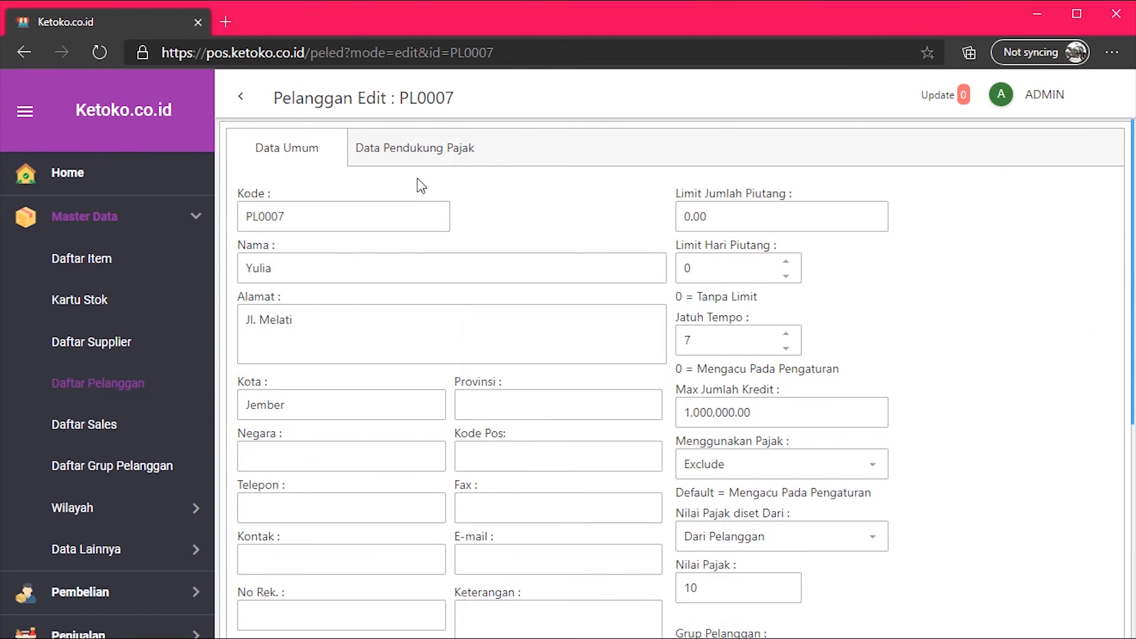
scroll(531, 222, "down", 2)
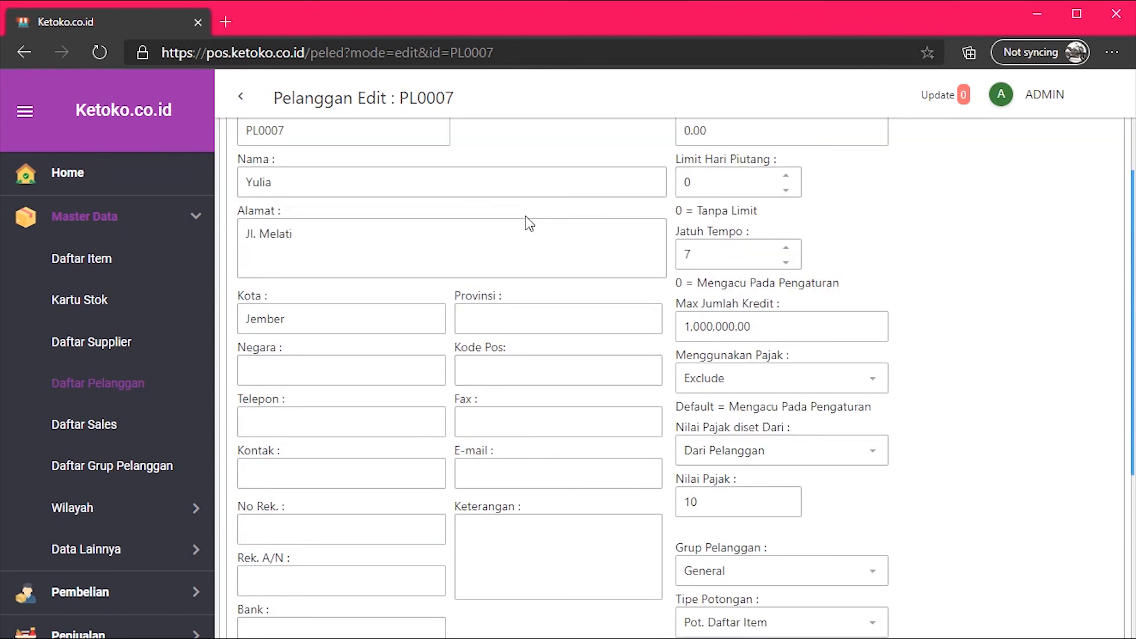
left_click(482, 323)
type("Jawa Timur")
left_click(370, 413)
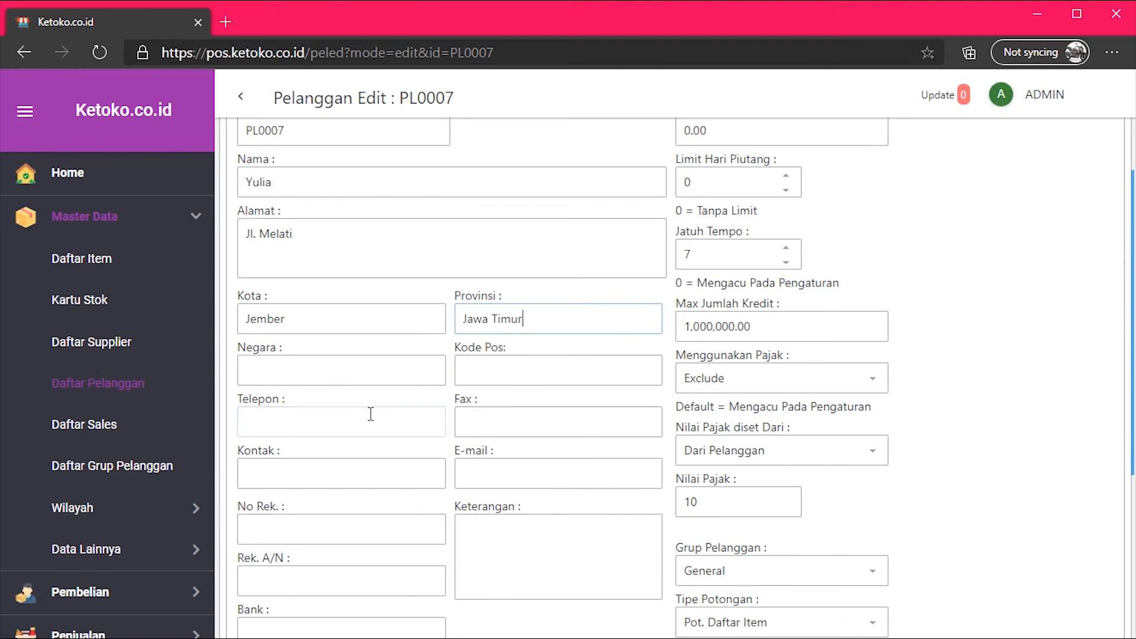
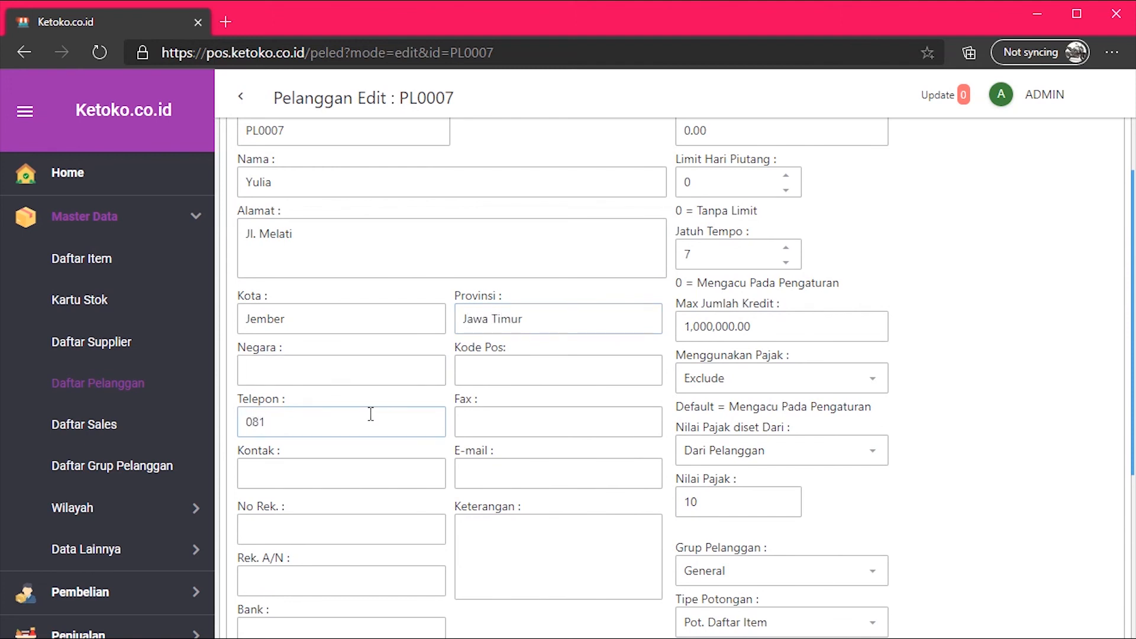
left_click(401, 398)
Save the updated customer and return to the Daftar Pelanggan list.
scroll(403, 395, "down", 2)
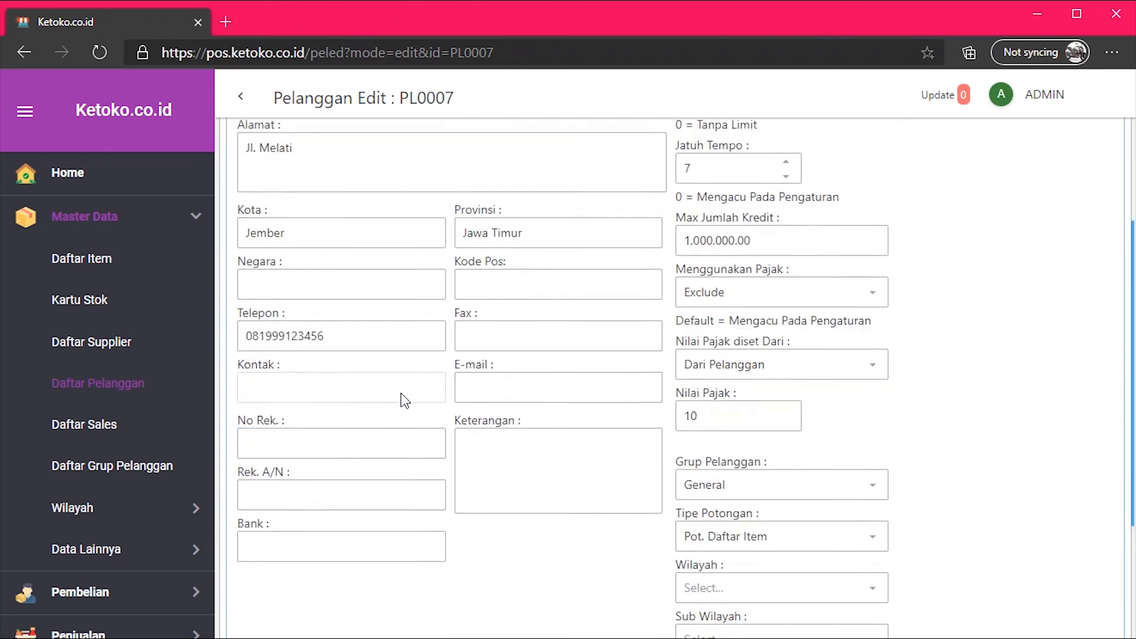
scroll(402, 394, "up", 4)
scroll(402, 394, "down", 5)
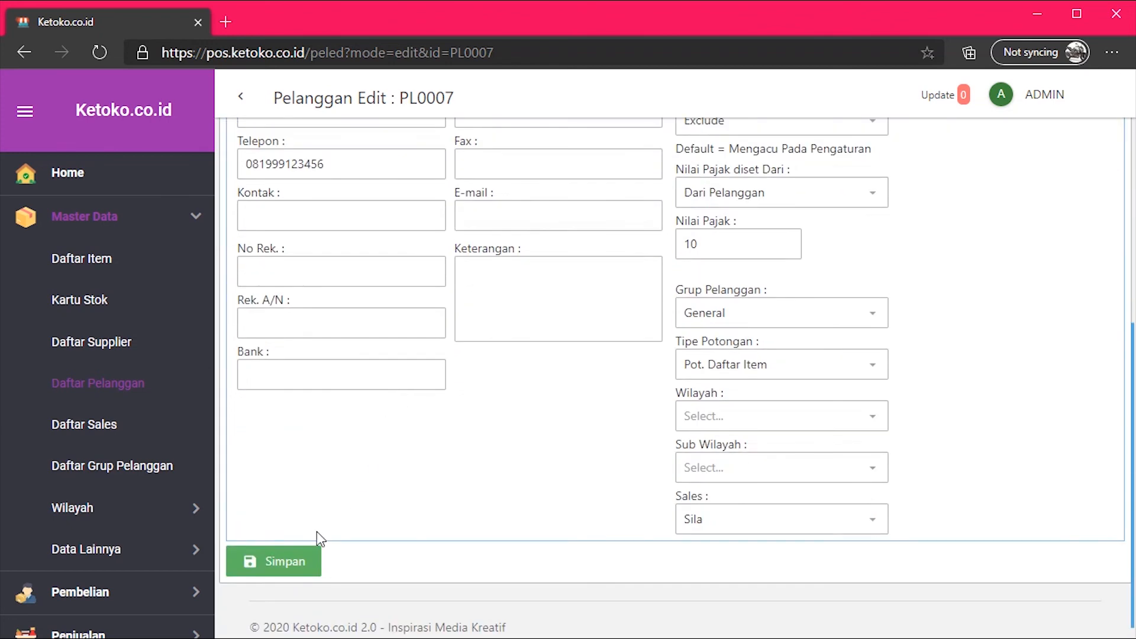
left_click(298, 560)
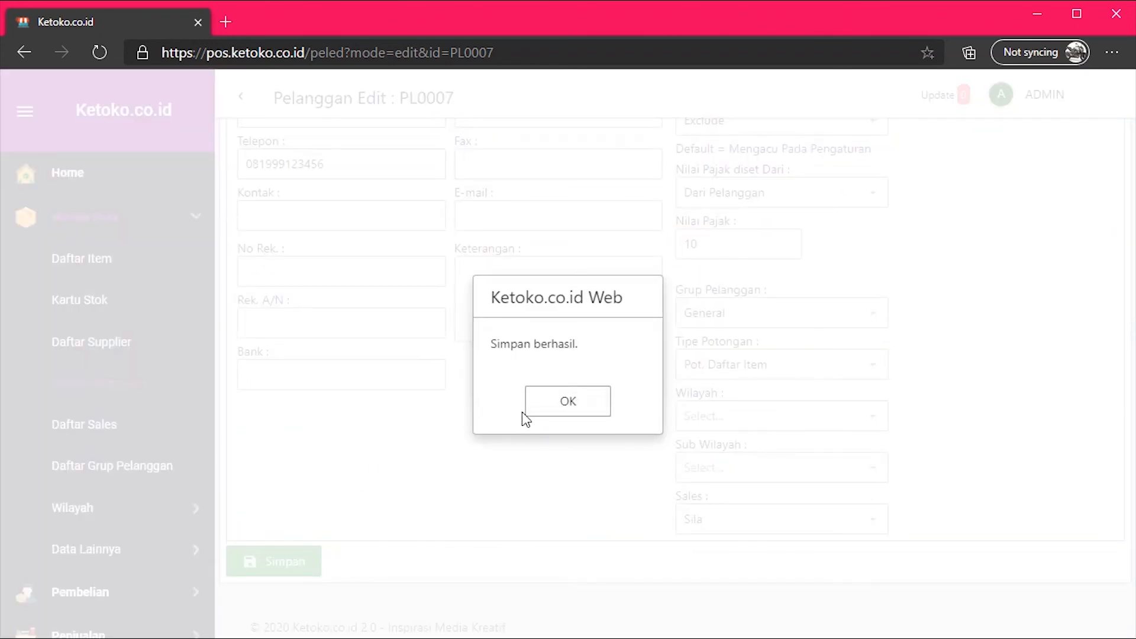
left_click(530, 411)
left_click(241, 96)
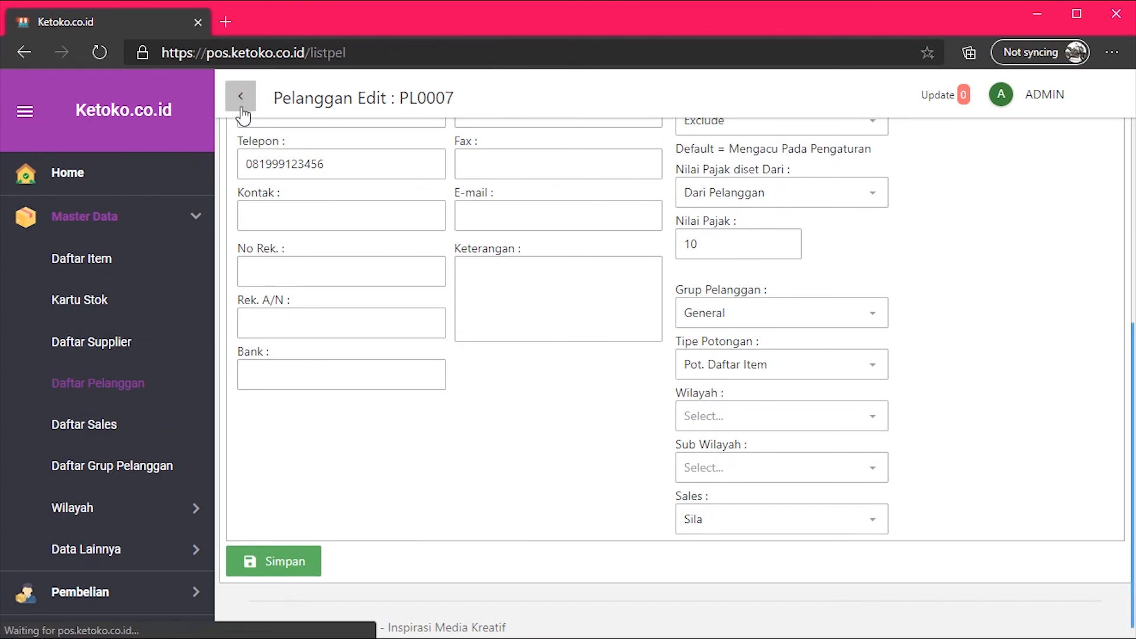
left_click(638, 456)
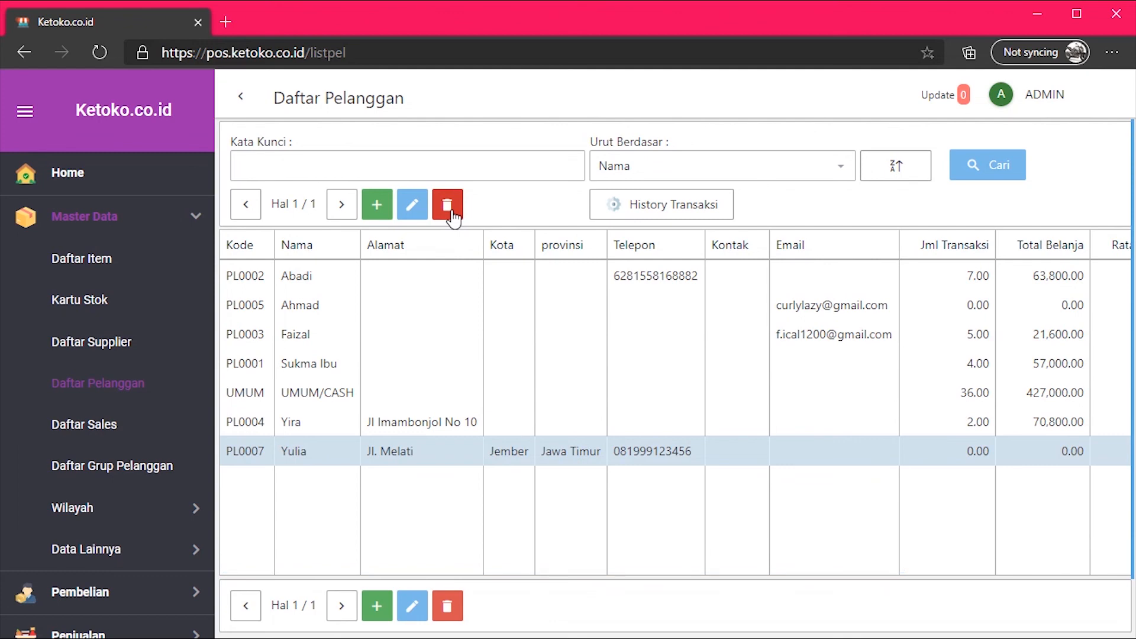
left_click(358, 282)
left_click(324, 425)
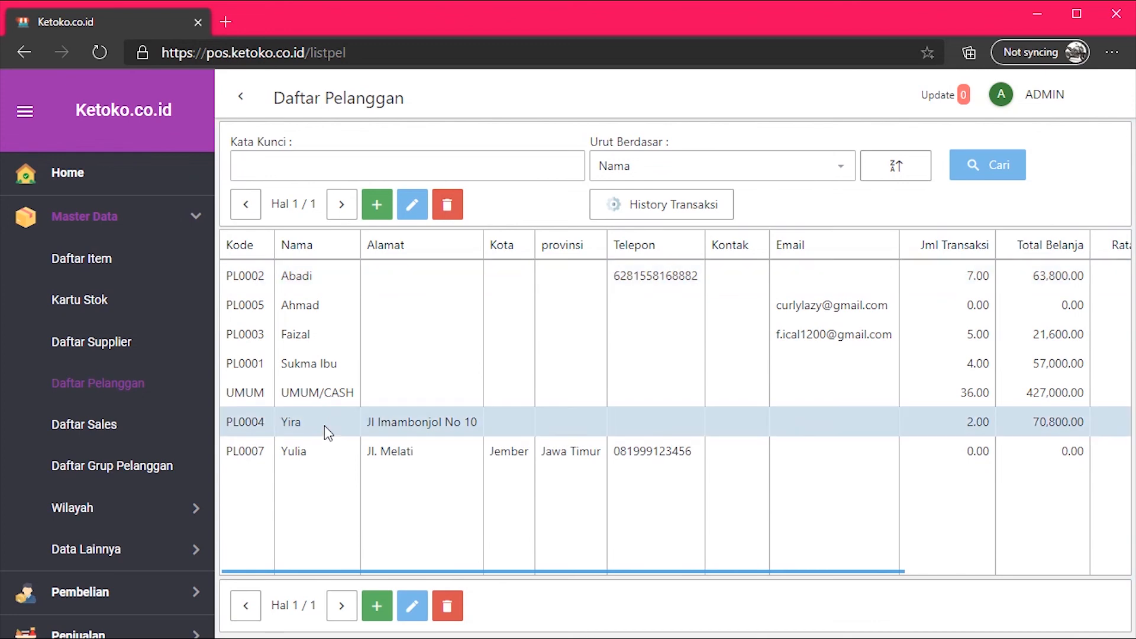
left_click(346, 376)
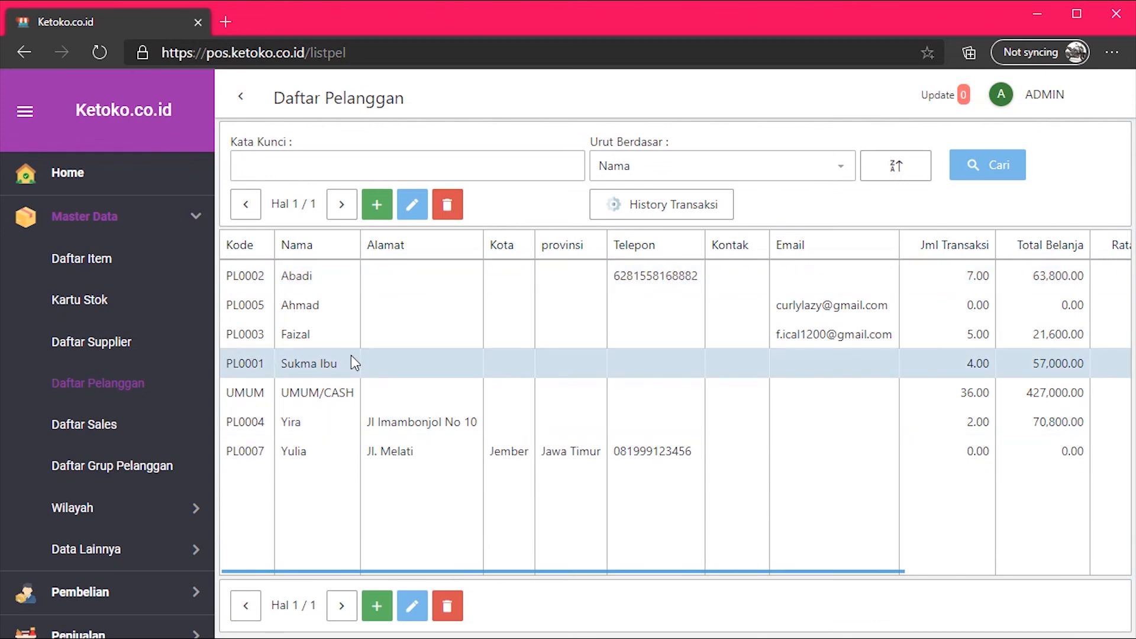